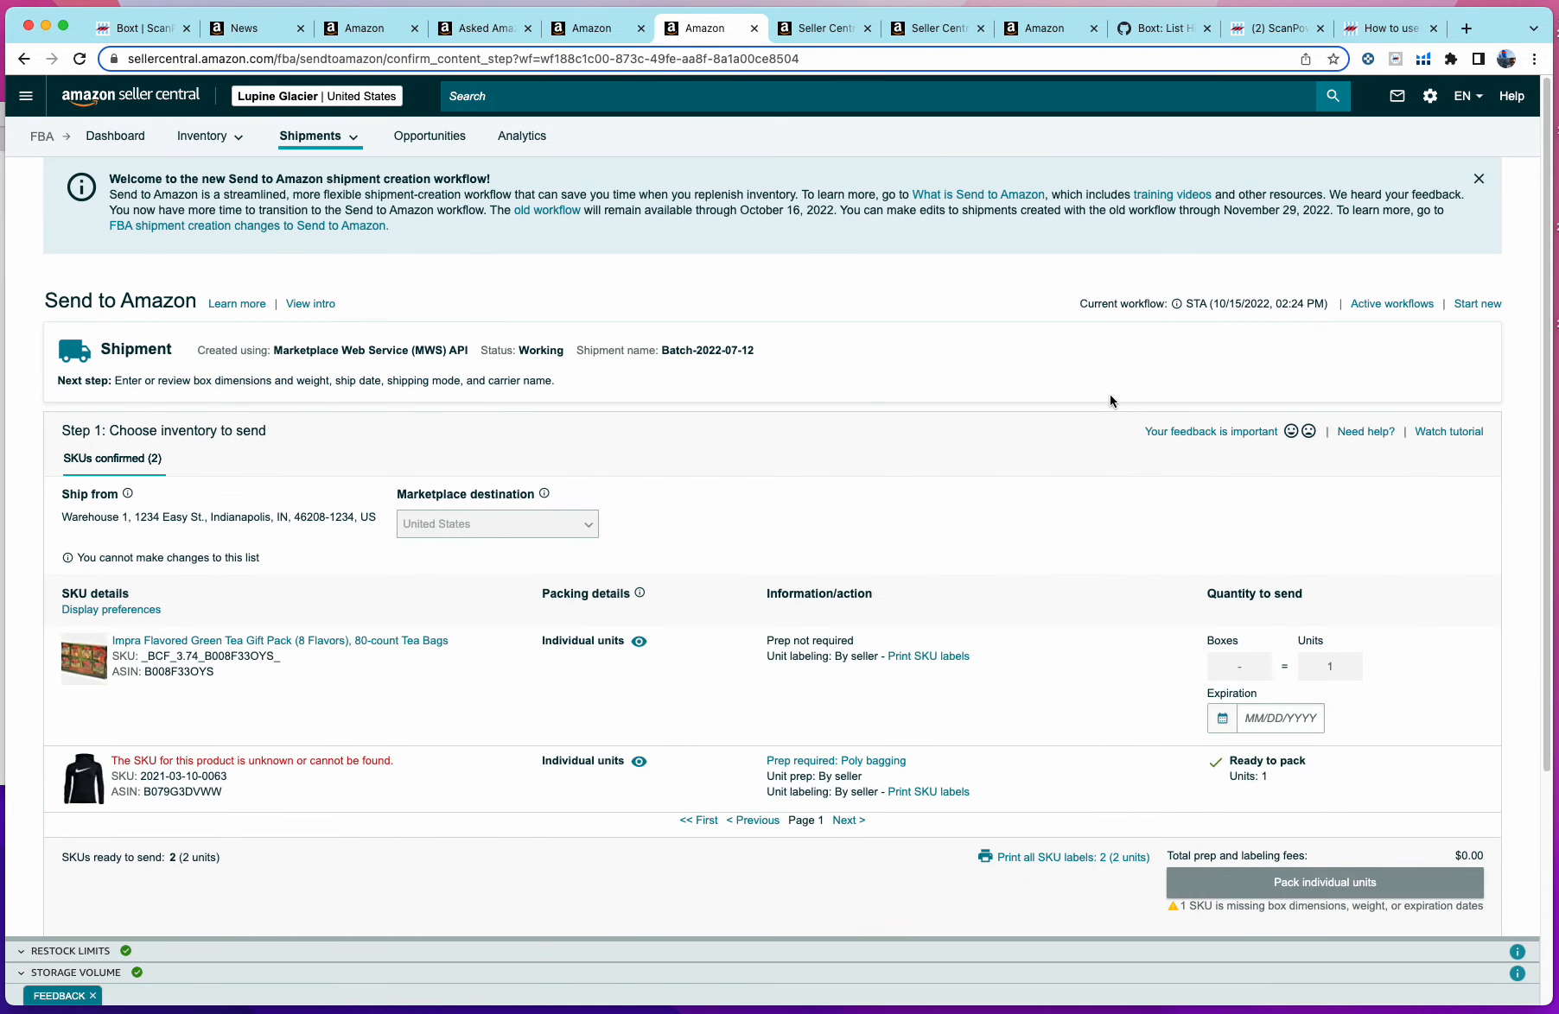
Review the Batch-2022-07-12 shipment's SKUs, prep and labeling details, expiration field and remaining steps in the Send to Amazon workflow
scroll(667, 384, down, 2)
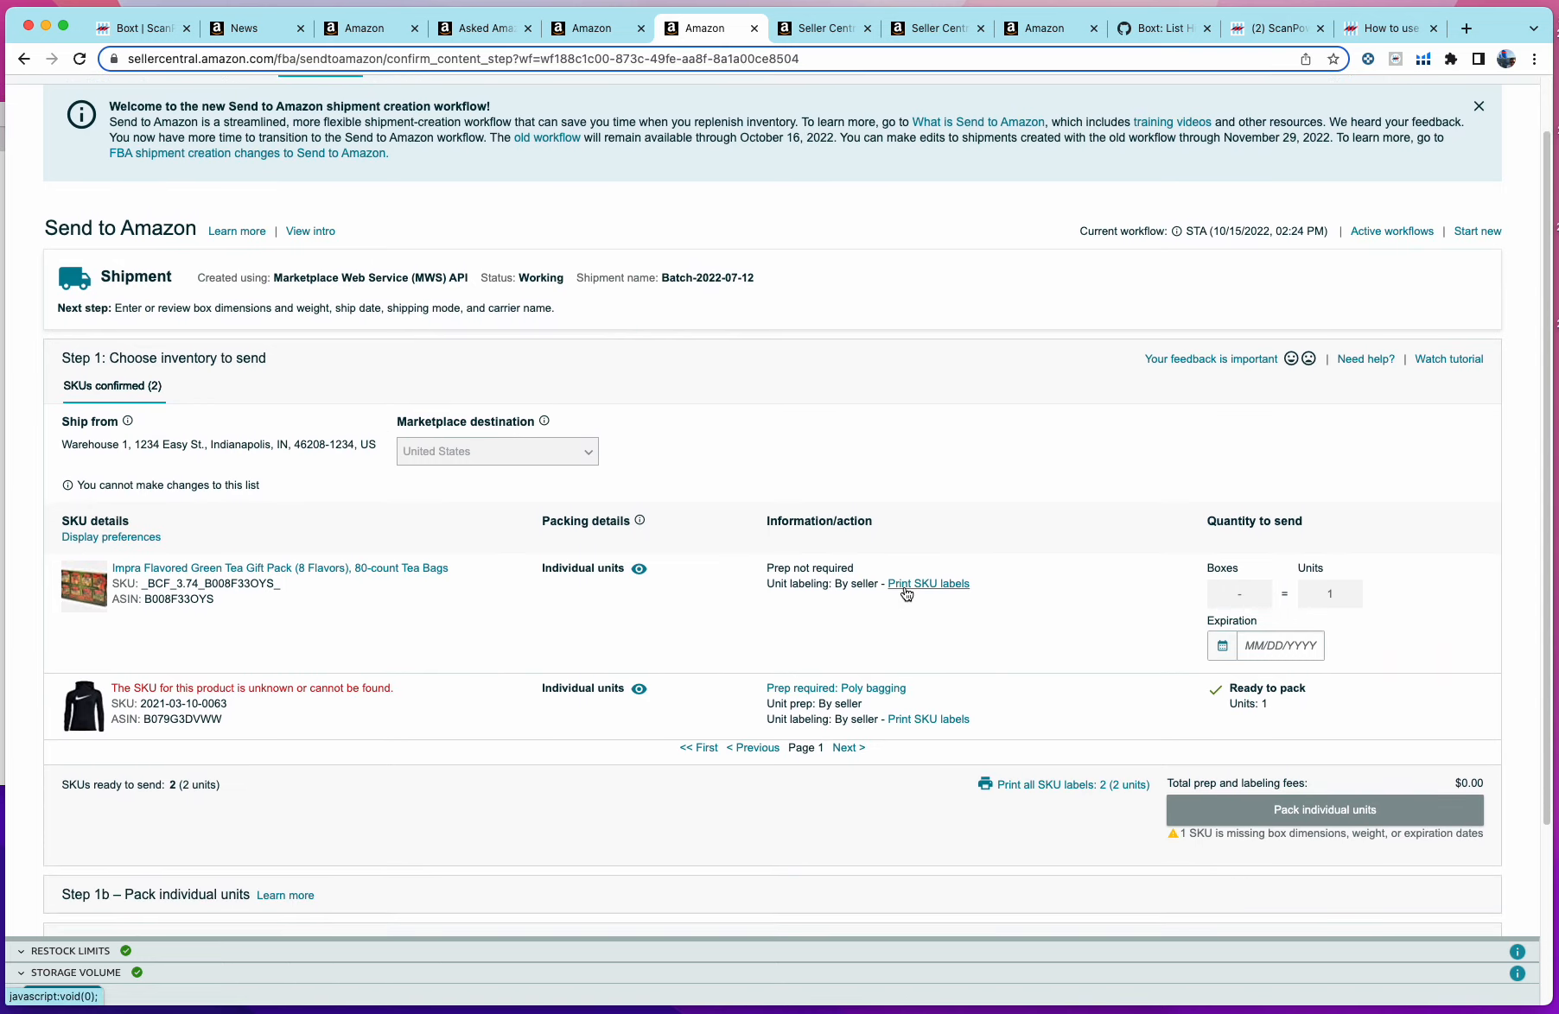
scroll(837, 570, down, 2)
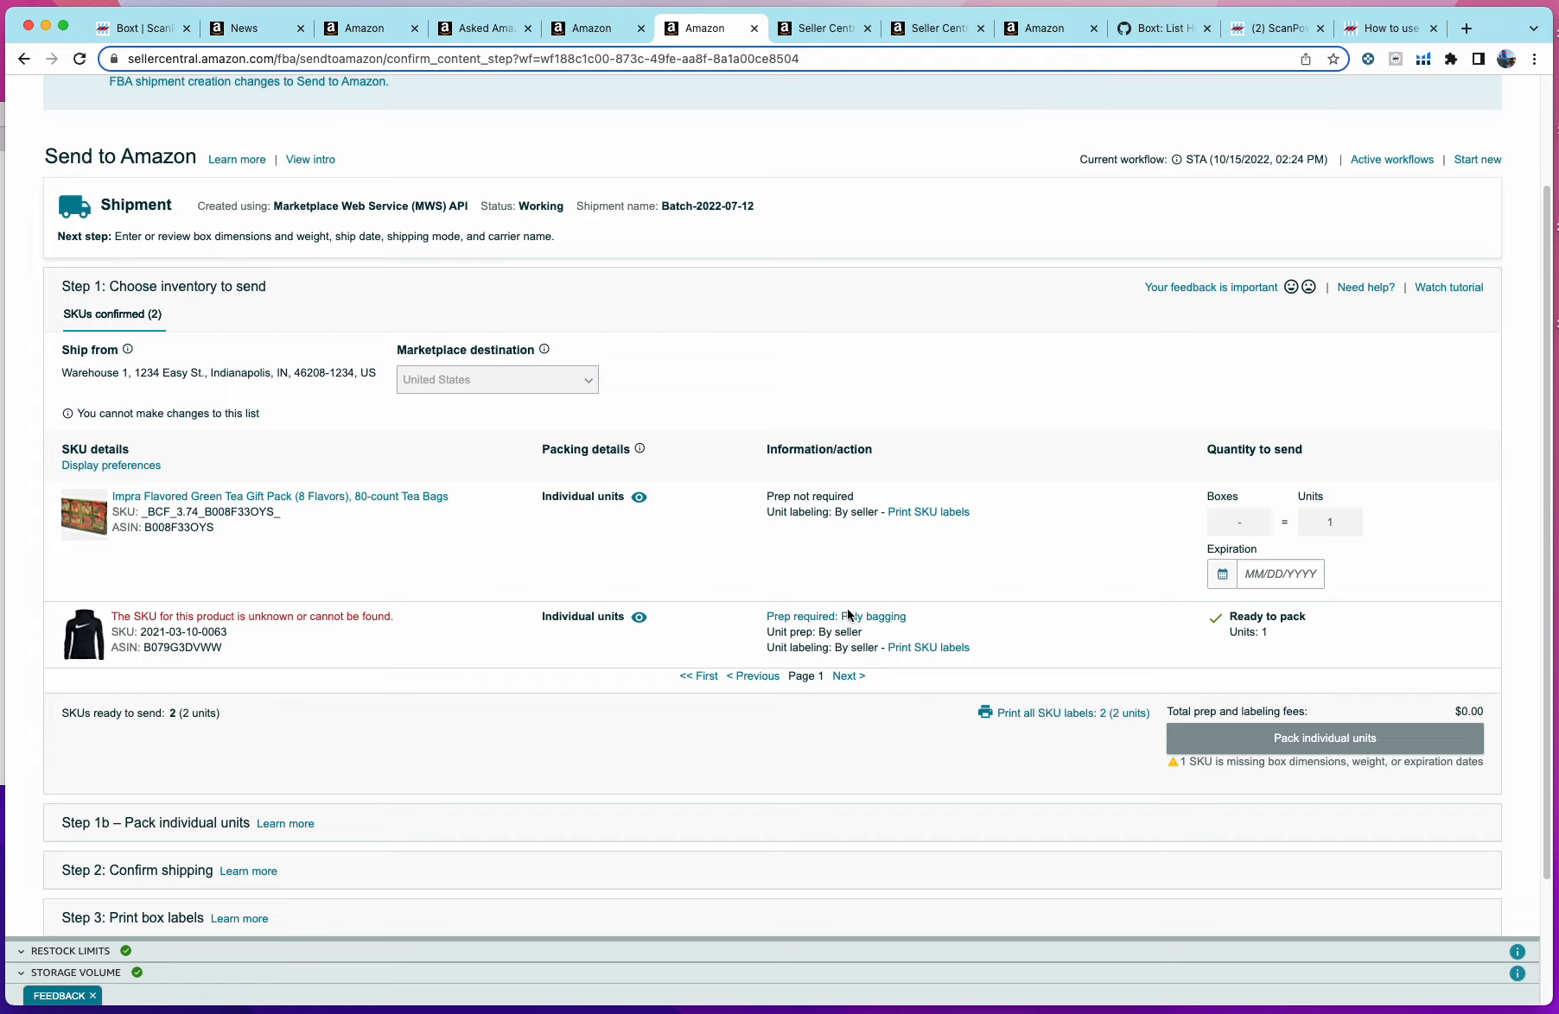
scroll(773, 591, down, 1)
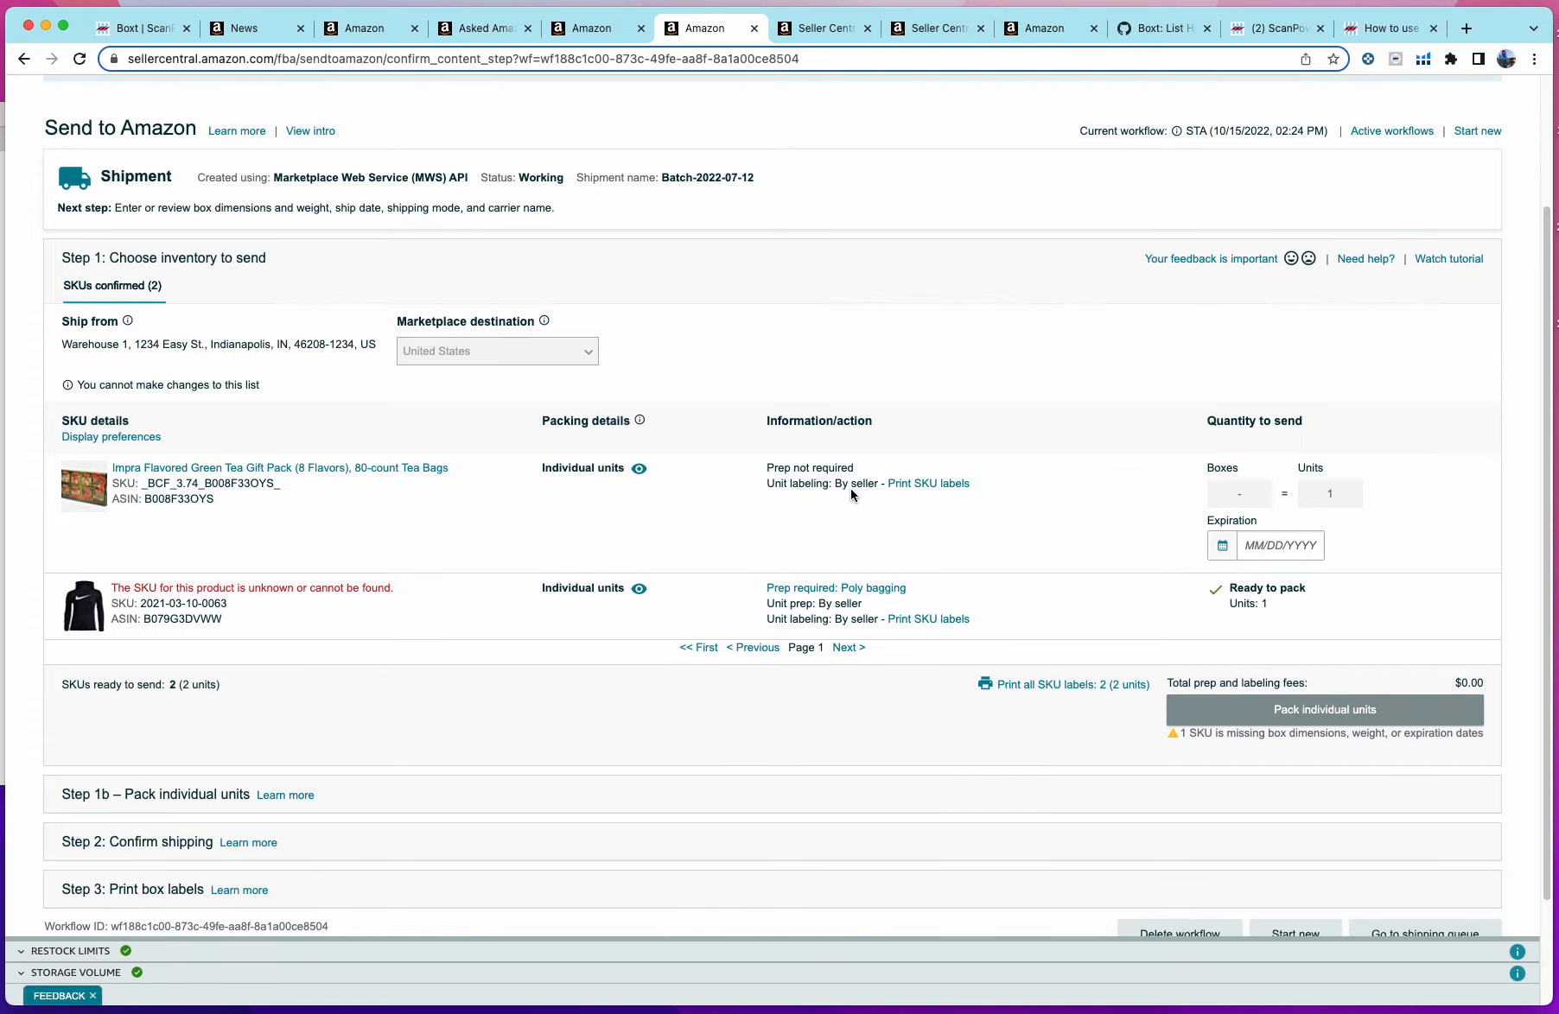
scroll(993, 530, down, 1)
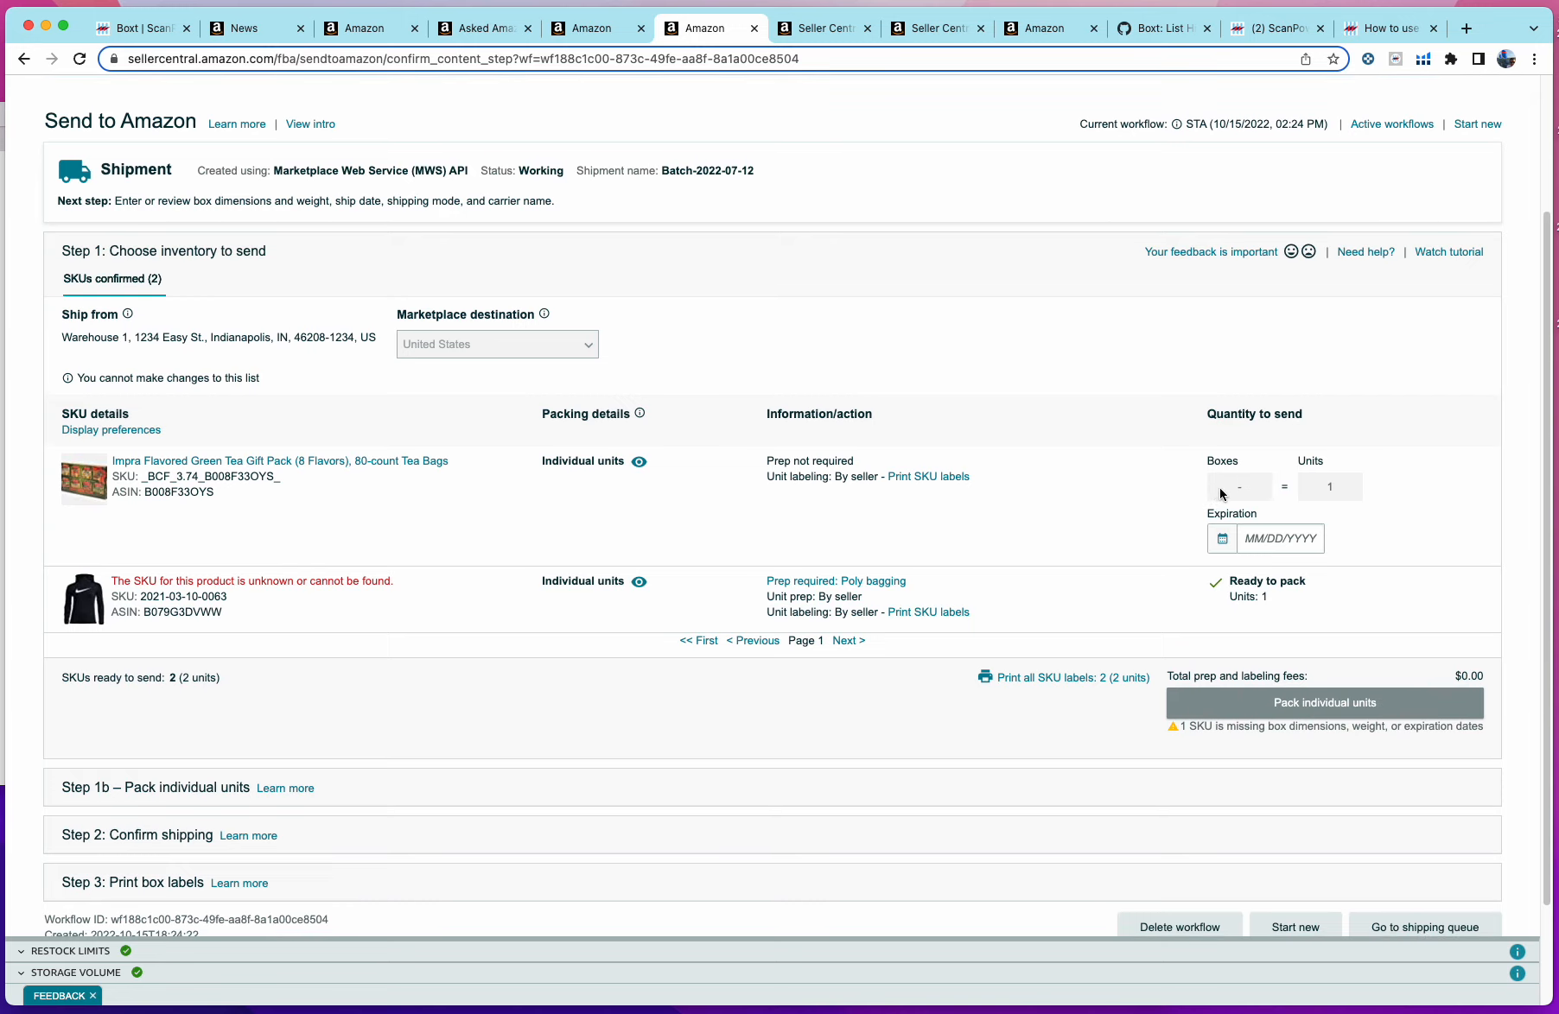
scroll(886, 524, down, 2)
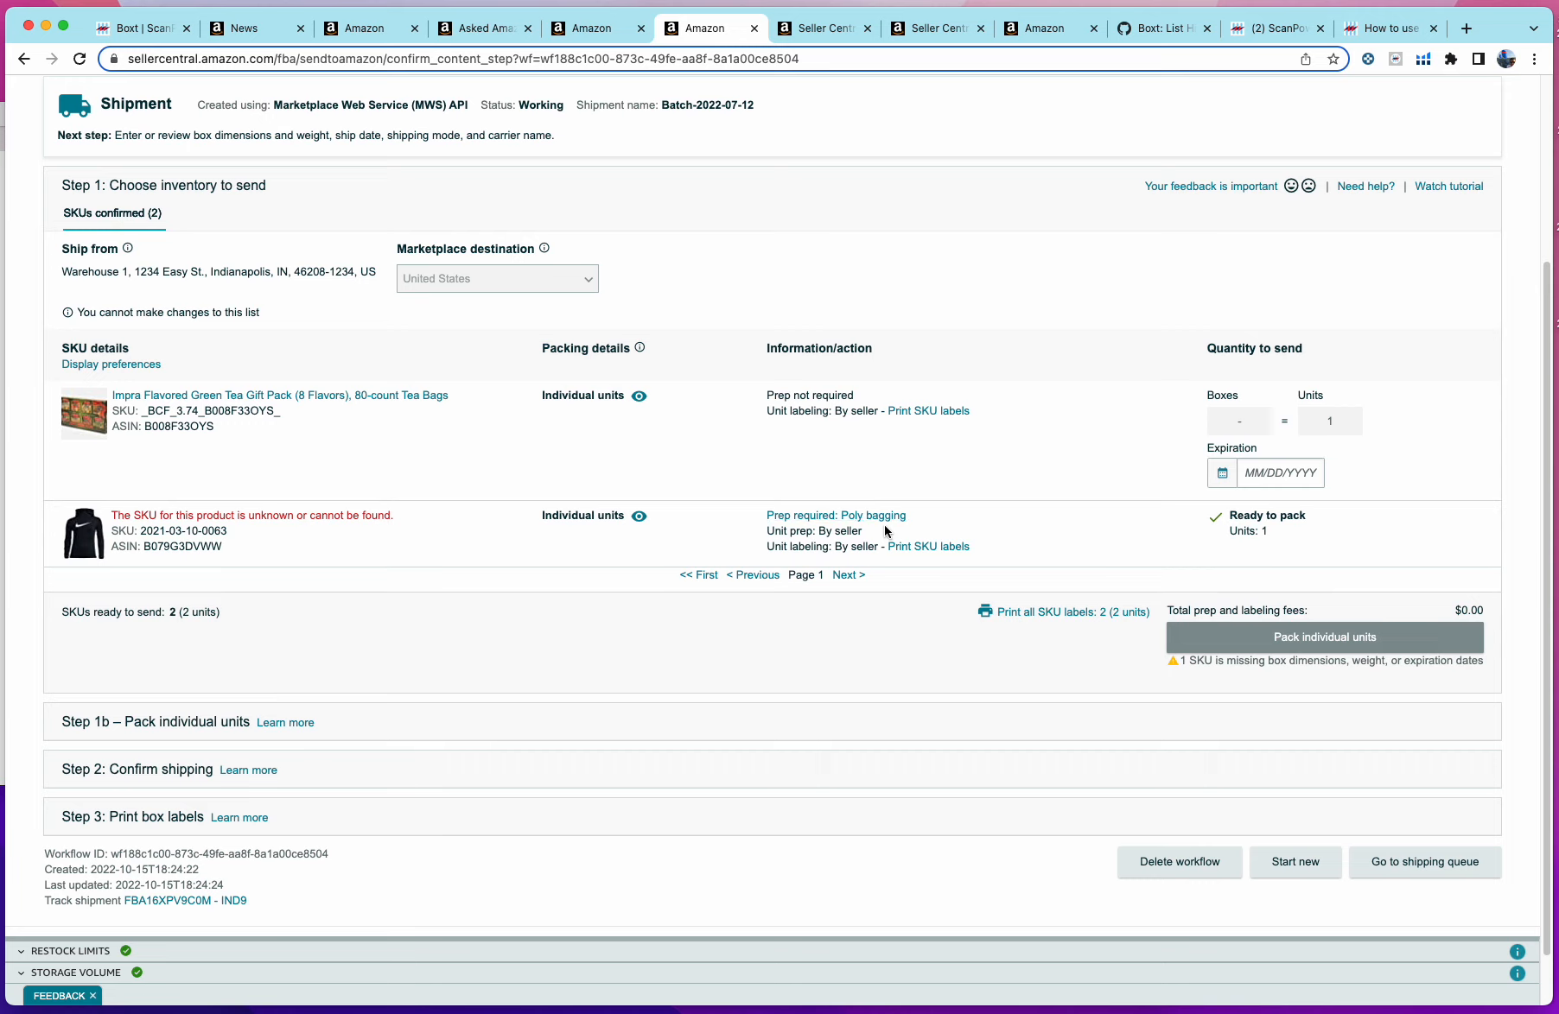
scroll(885, 529, down, 2)
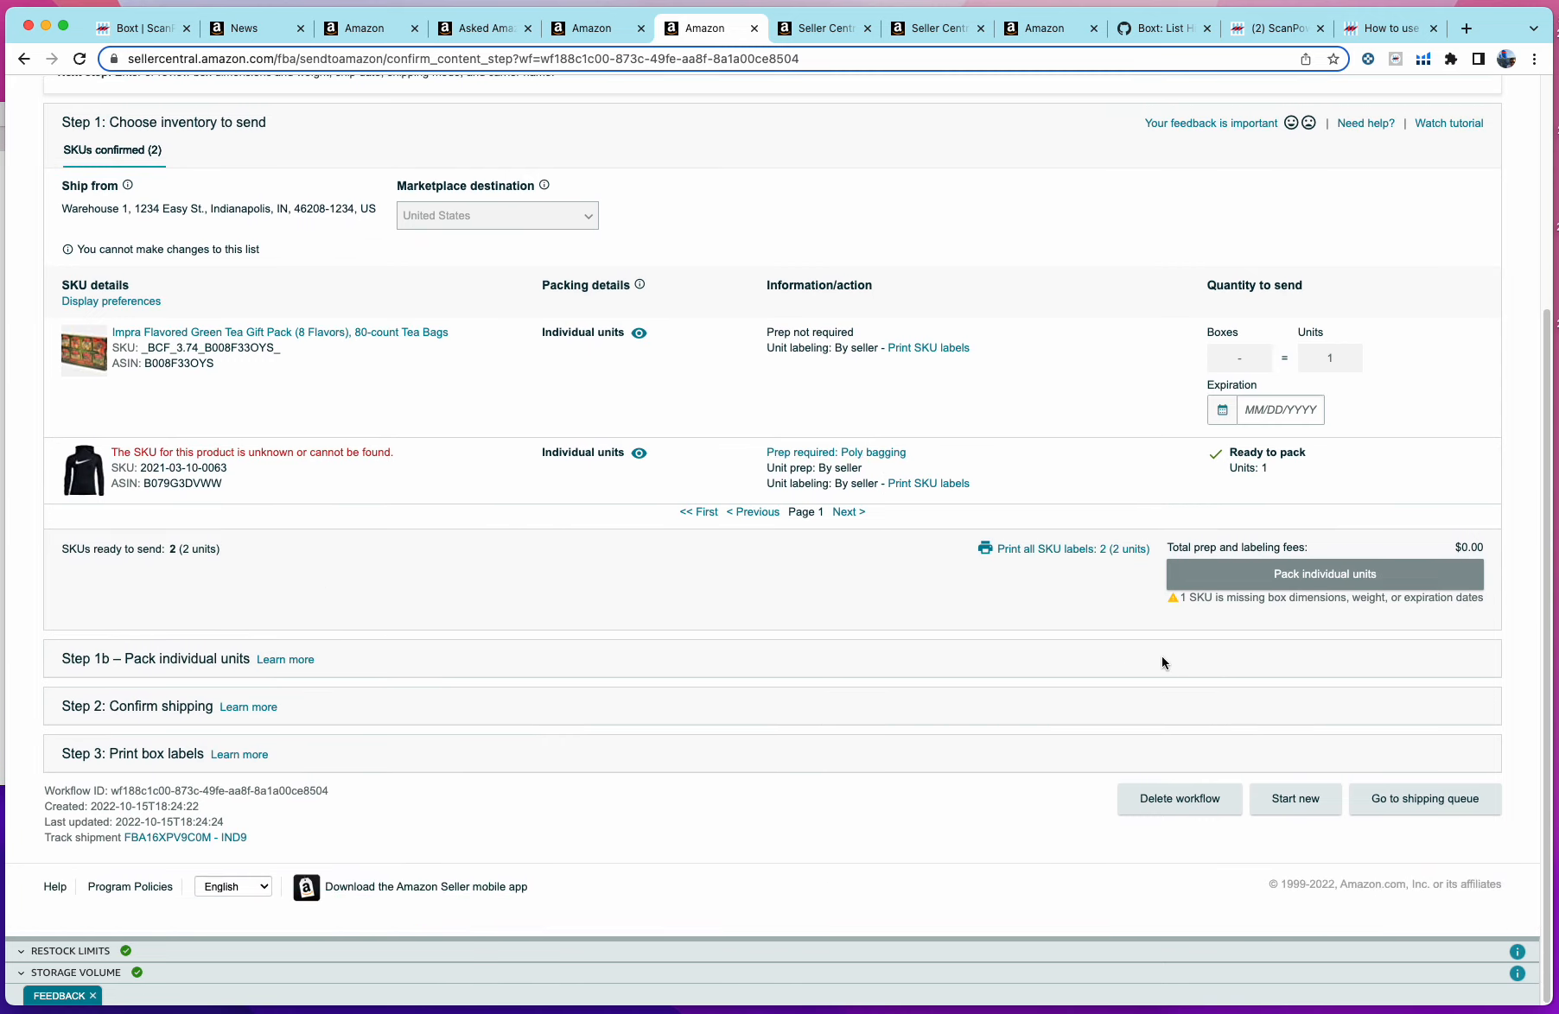
scroll(824, 613, up, 10)
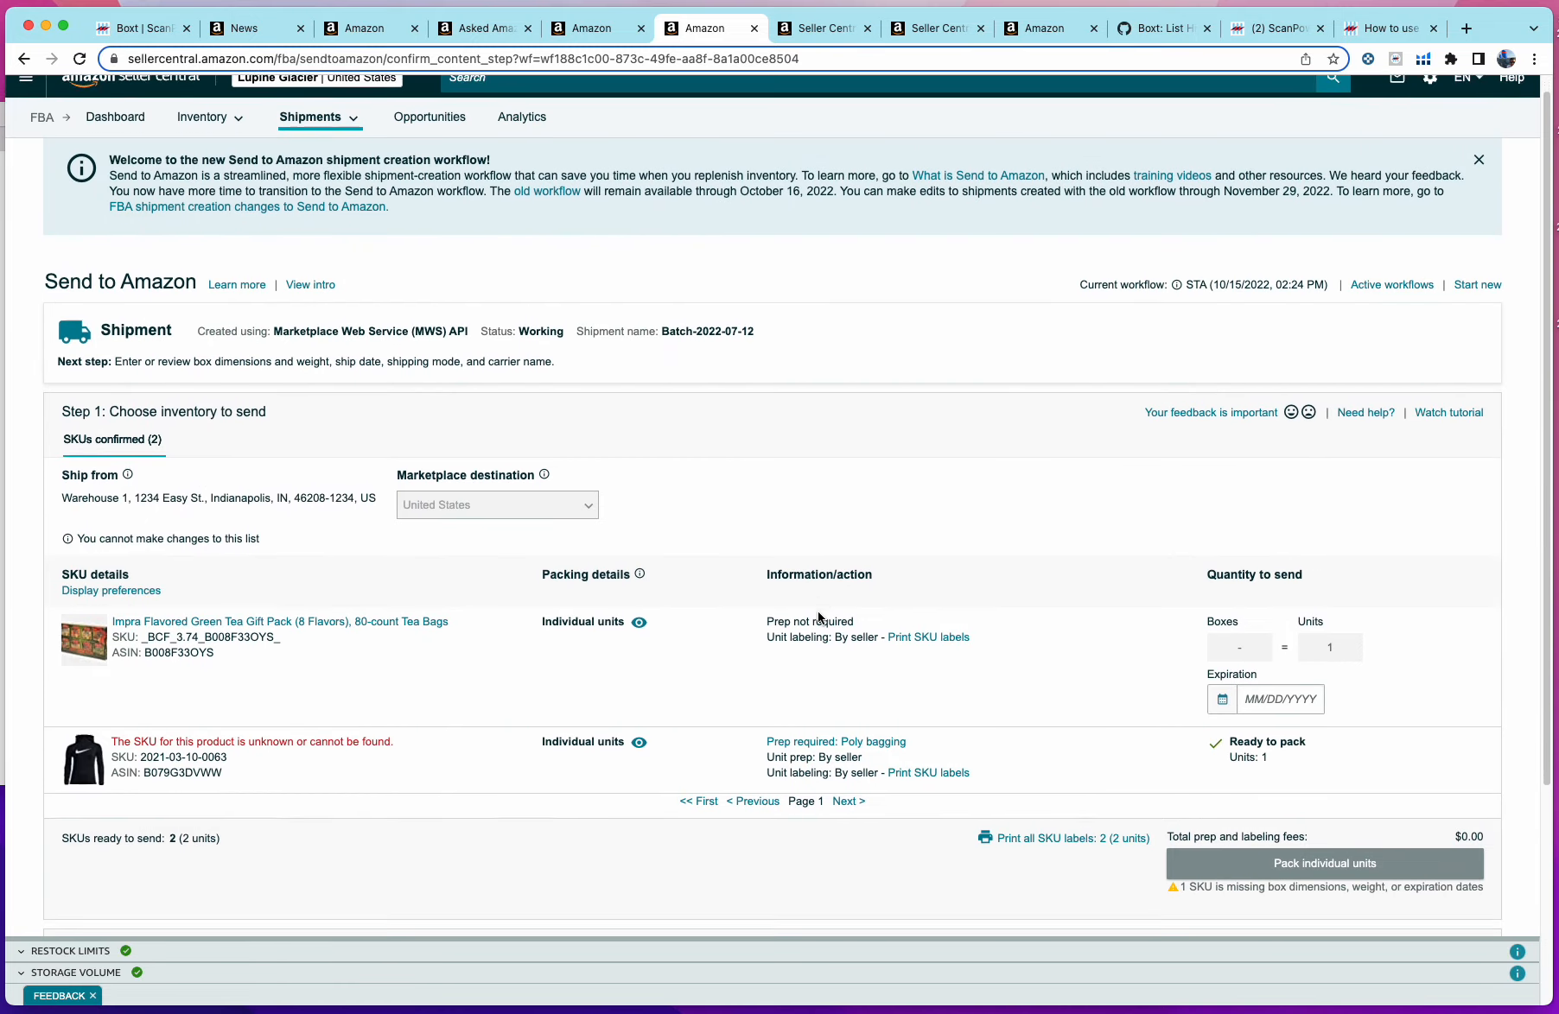
scroll(817, 613, down, 8)
scroll(811, 616, down, 2)
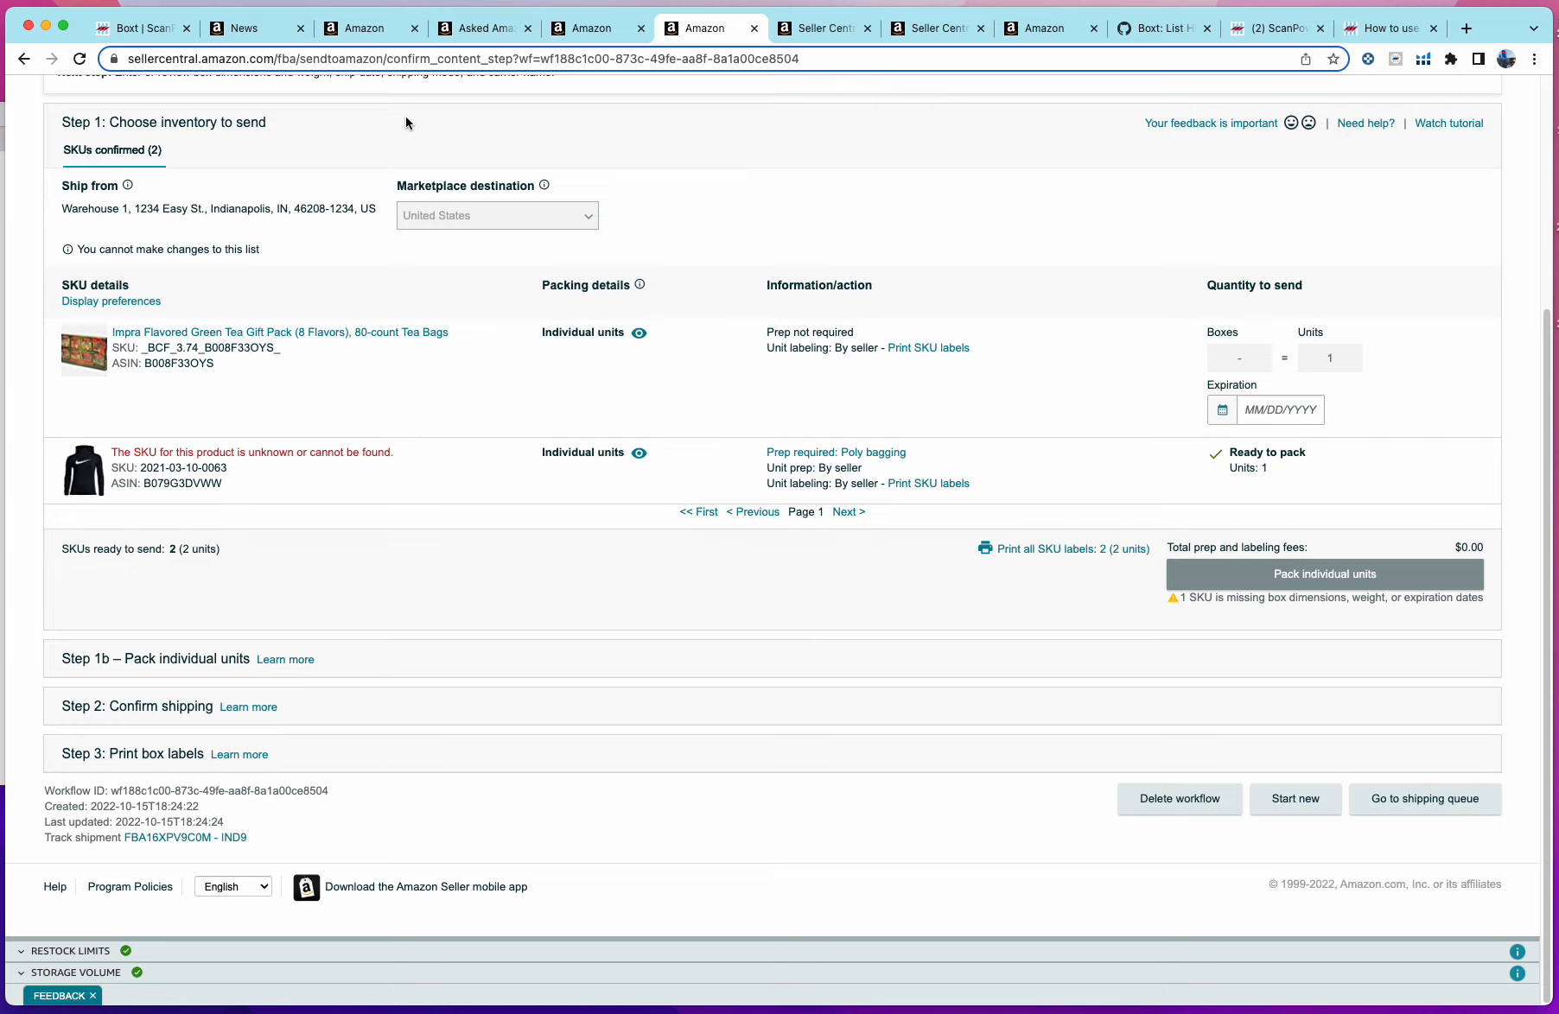
Switch to ScanPower Boxt and pack one NIKE hoodie and one Impra tea gift pack in Batch-2022-07-12's IND9 shipment, starting a new box
click(143, 35)
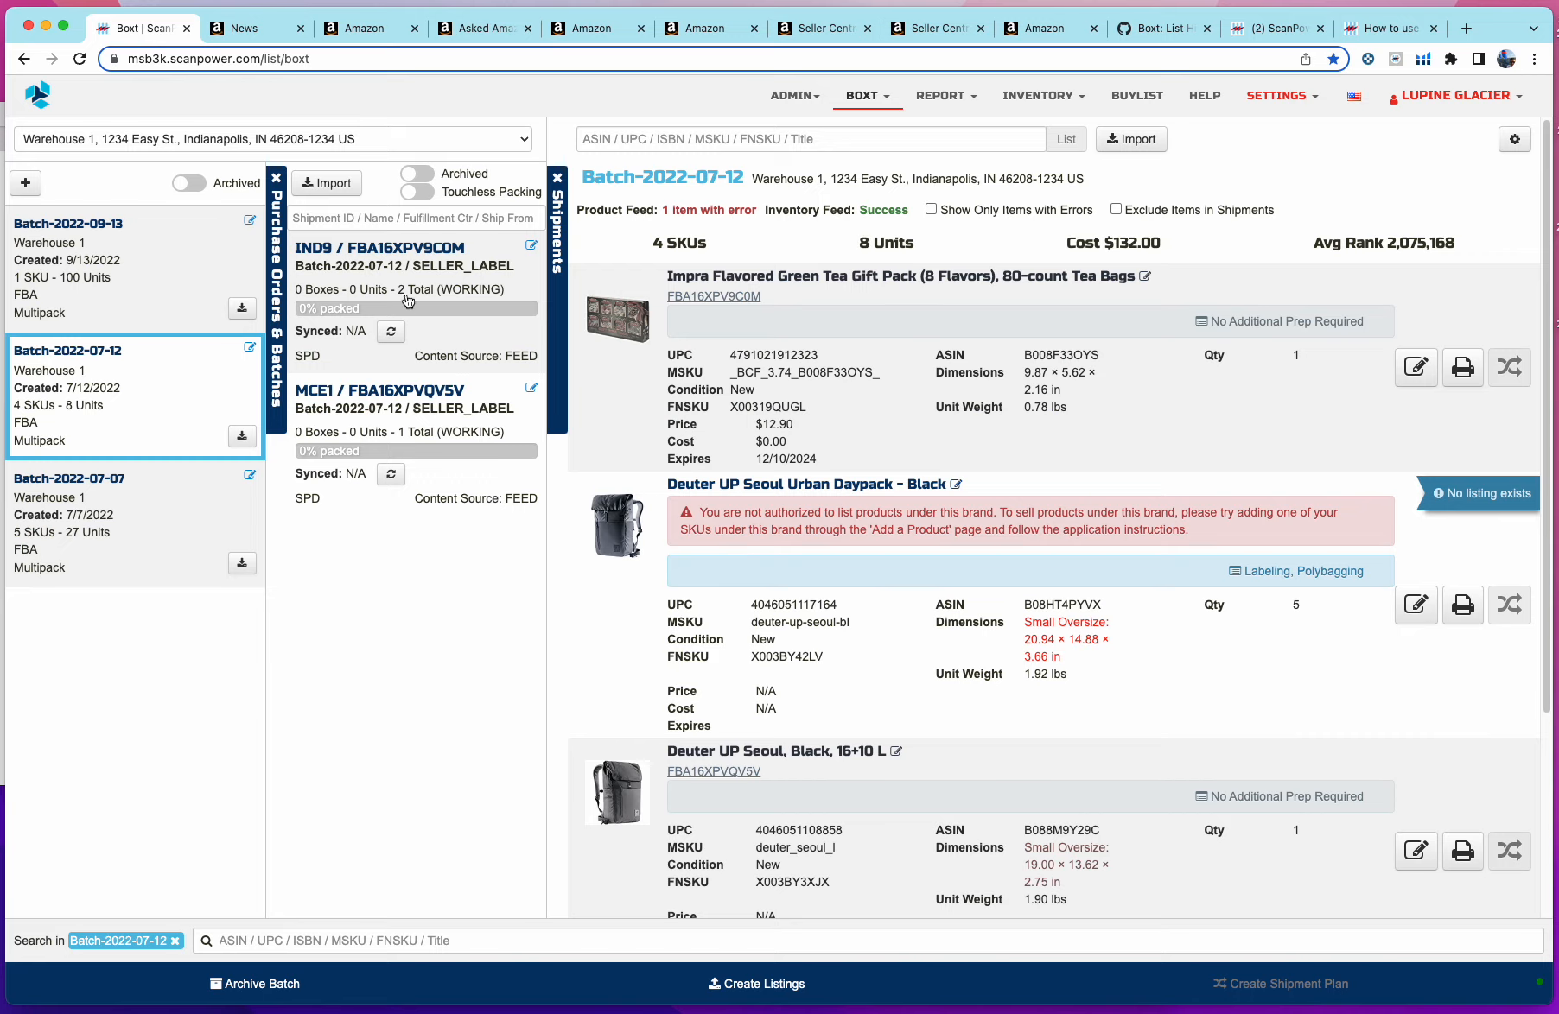
click(454, 276)
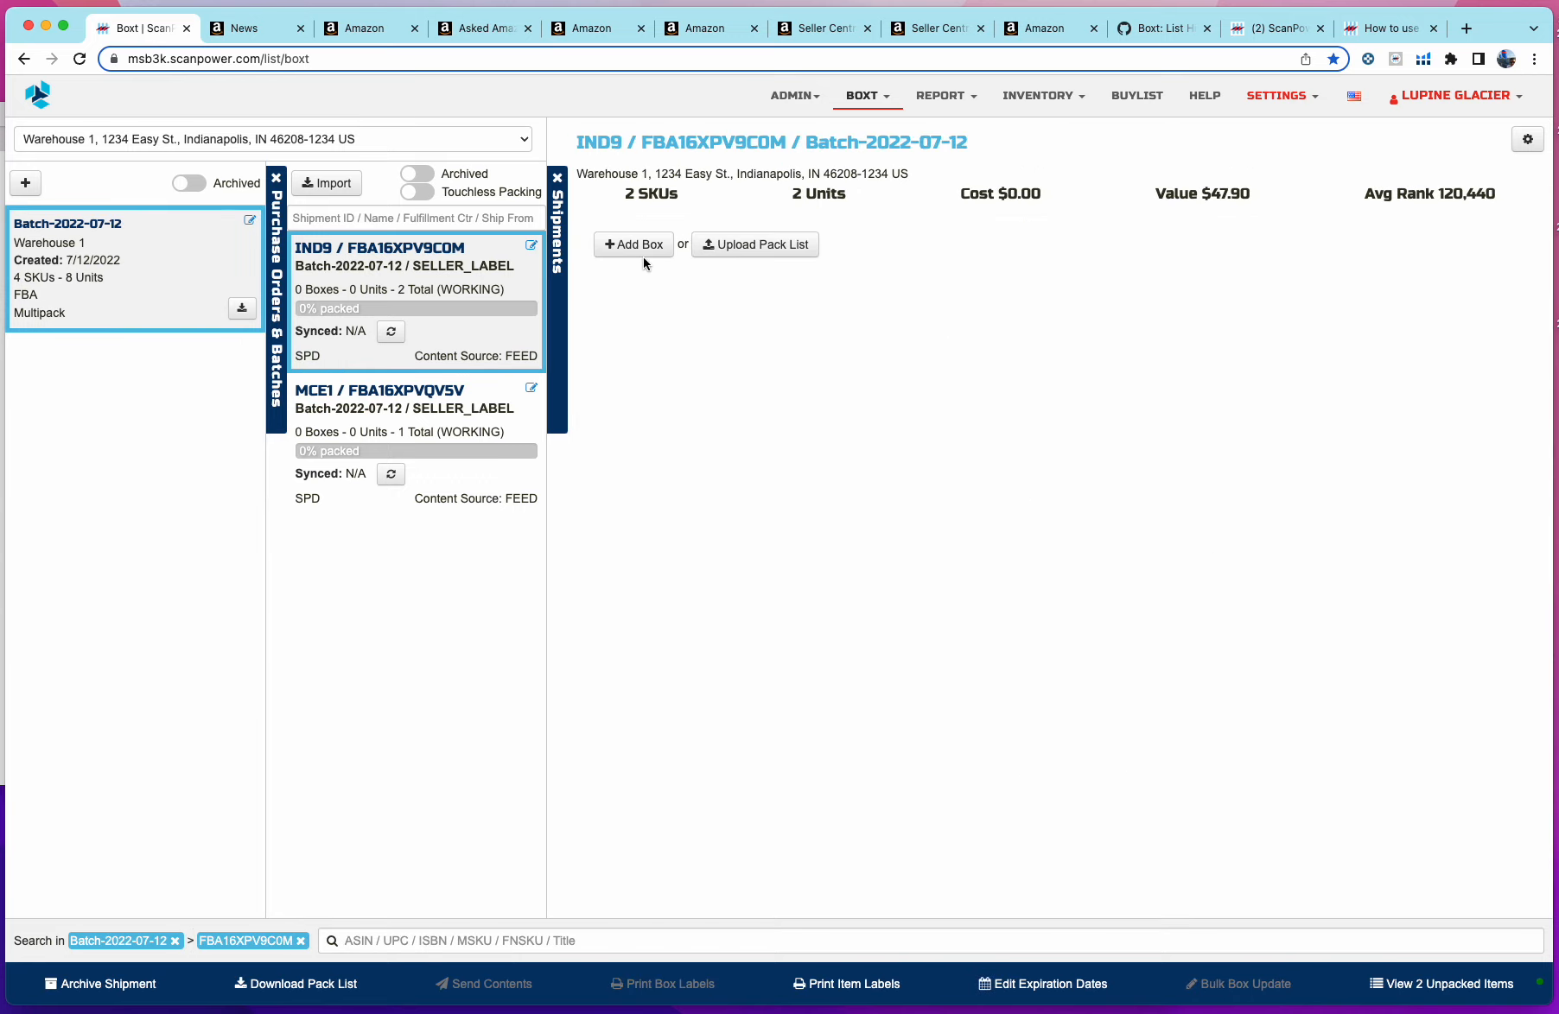
click(1422, 982)
click(1162, 242)
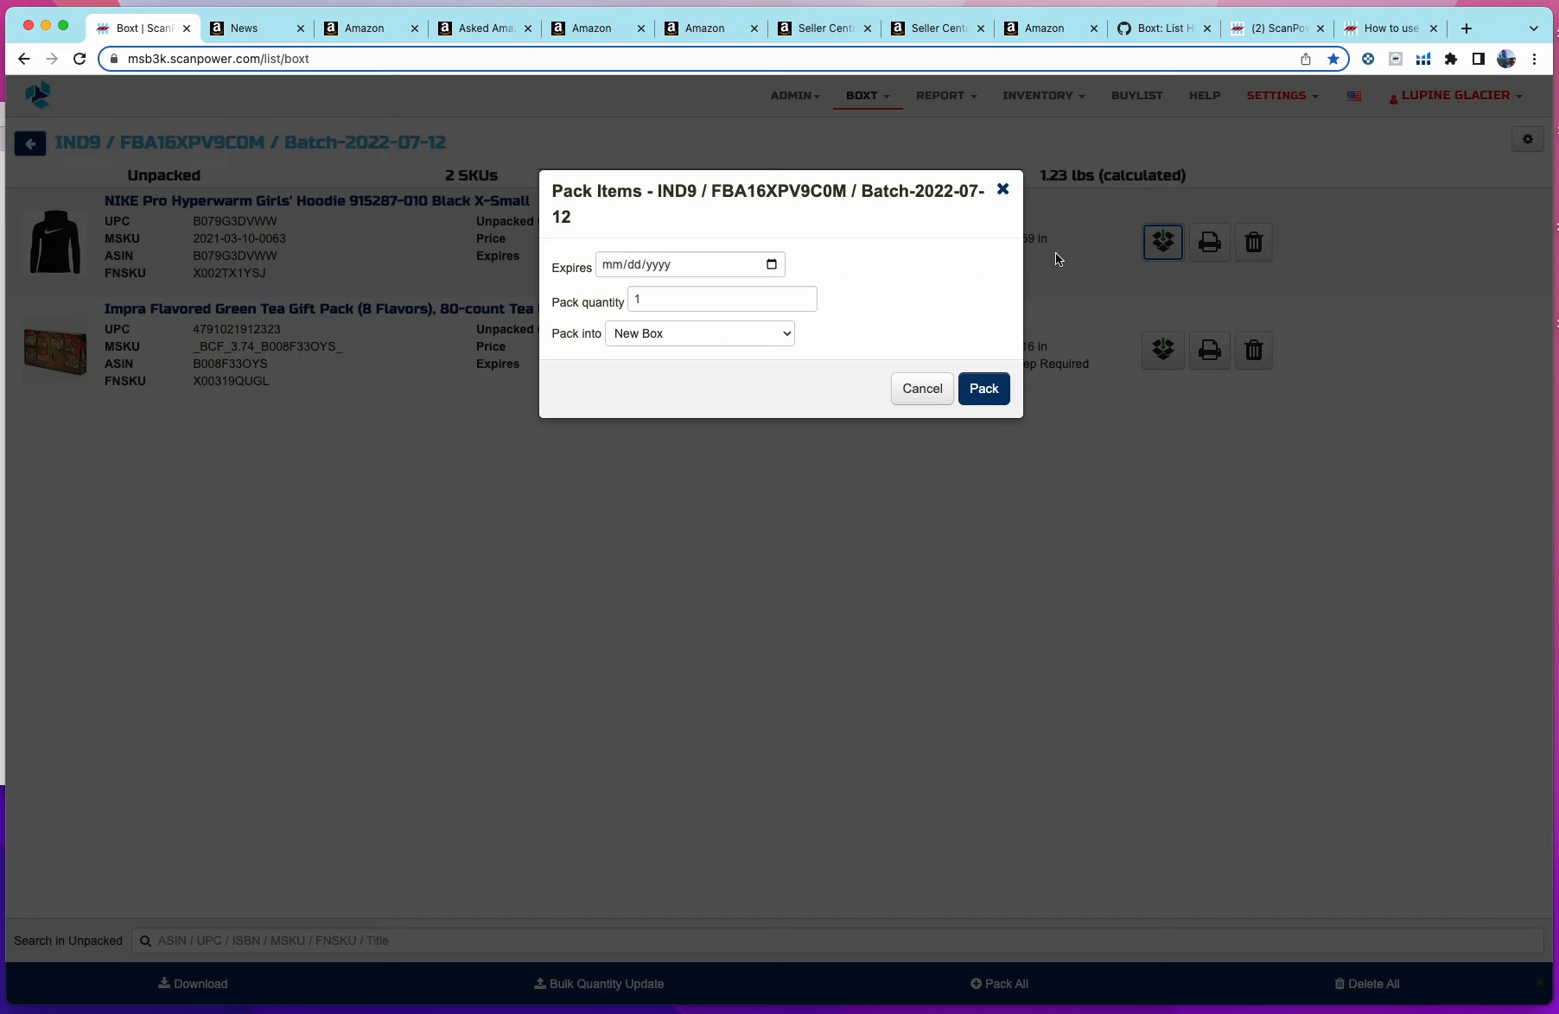
click(979, 390)
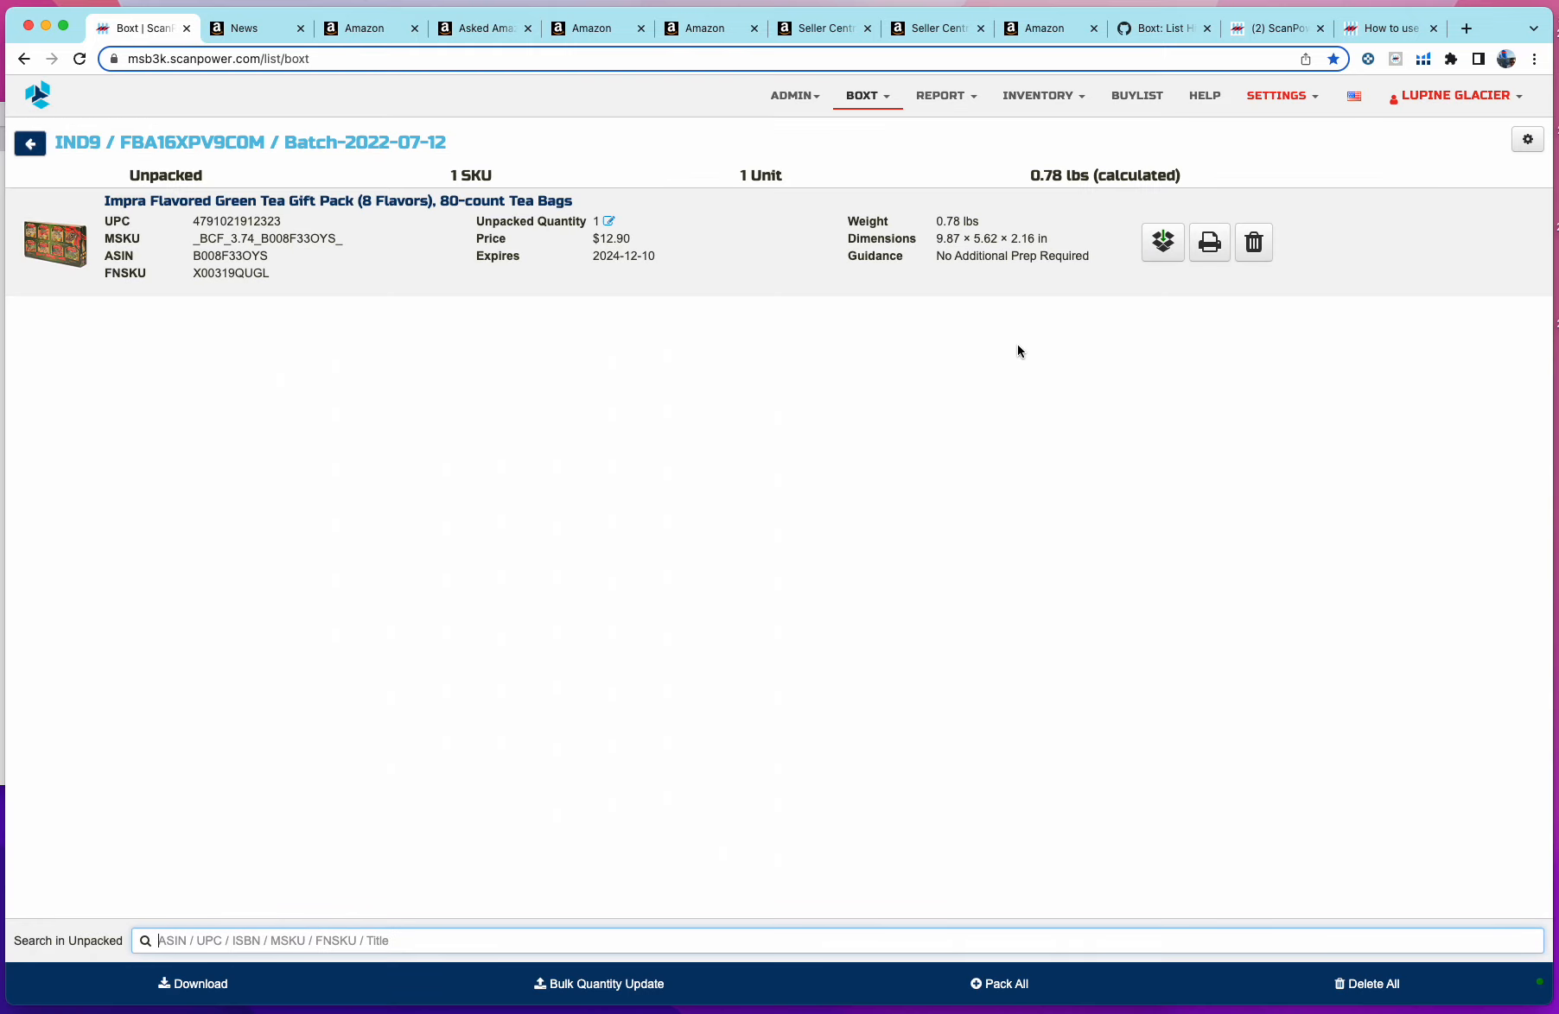
click(1163, 242)
click(985, 389)
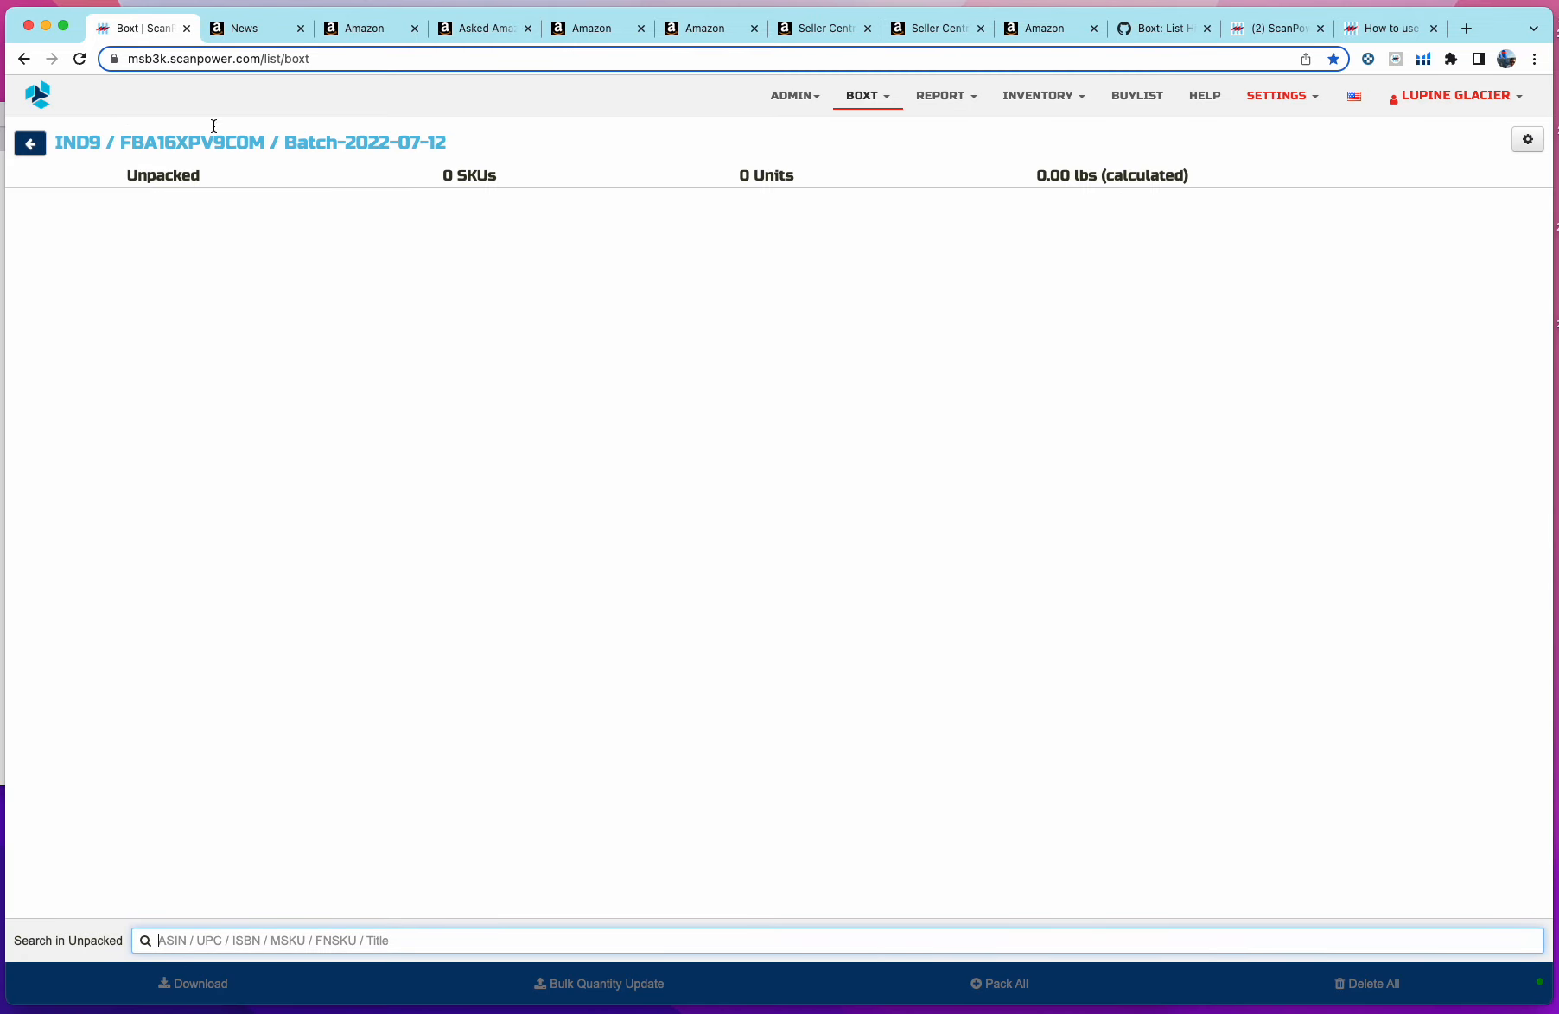
Add a box to the MCE1 shipment and pack one Deuter UP Seoul, Black, 16+10 L into Box 1
click(33, 141)
click(385, 501)
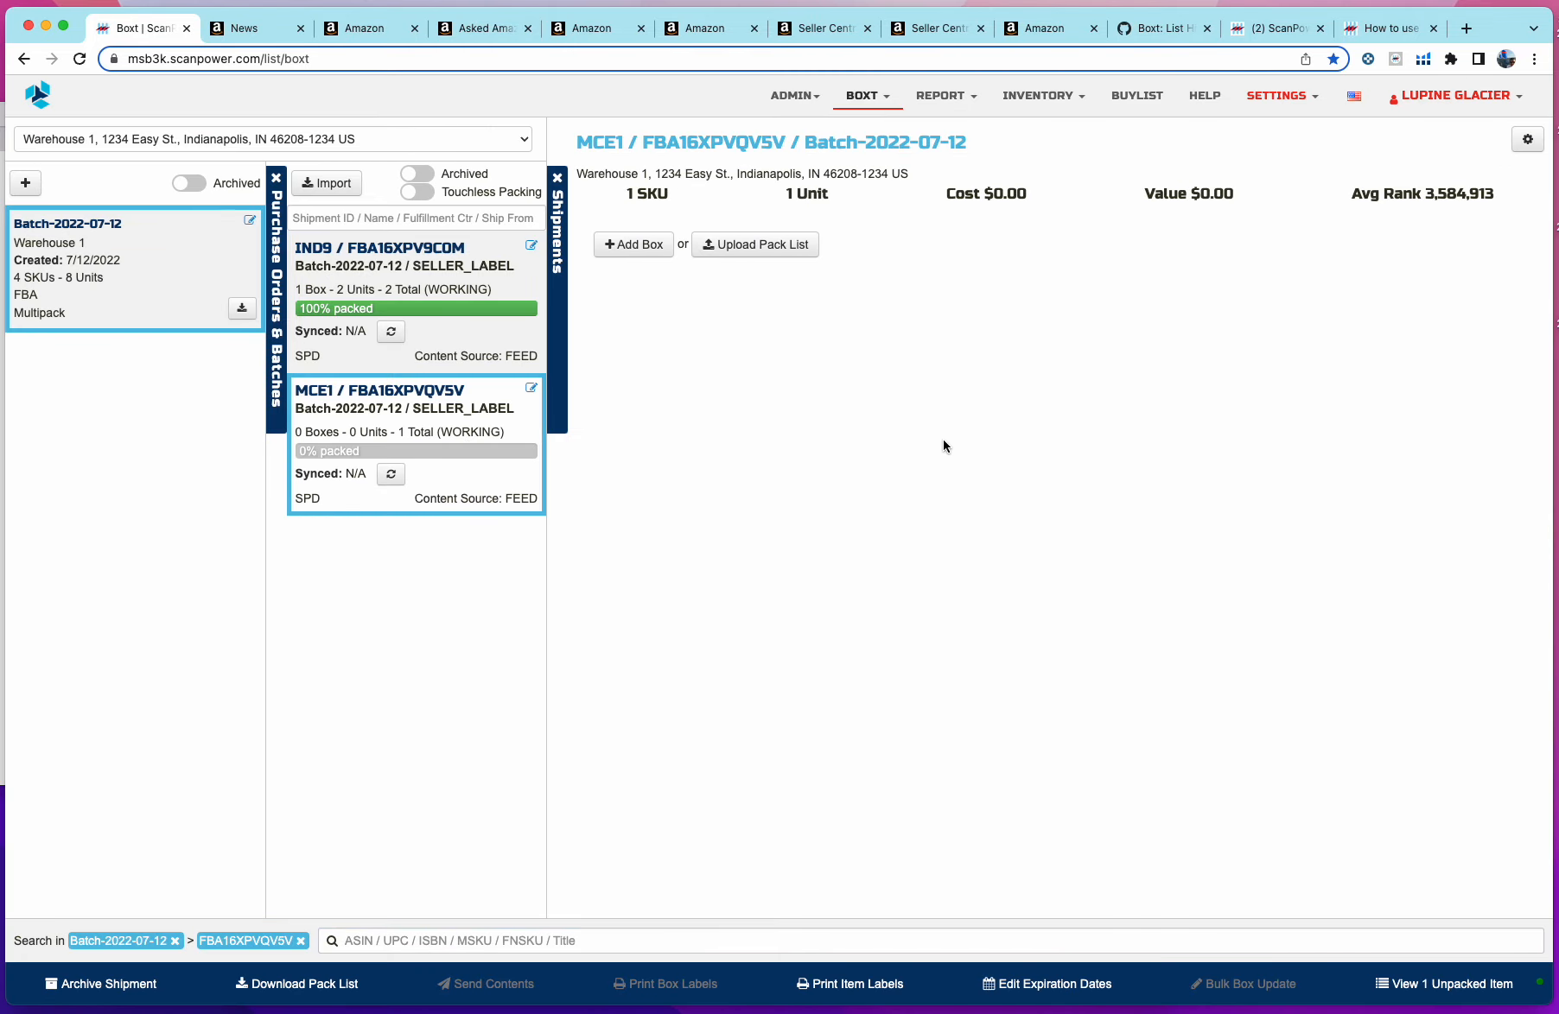
click(644, 252)
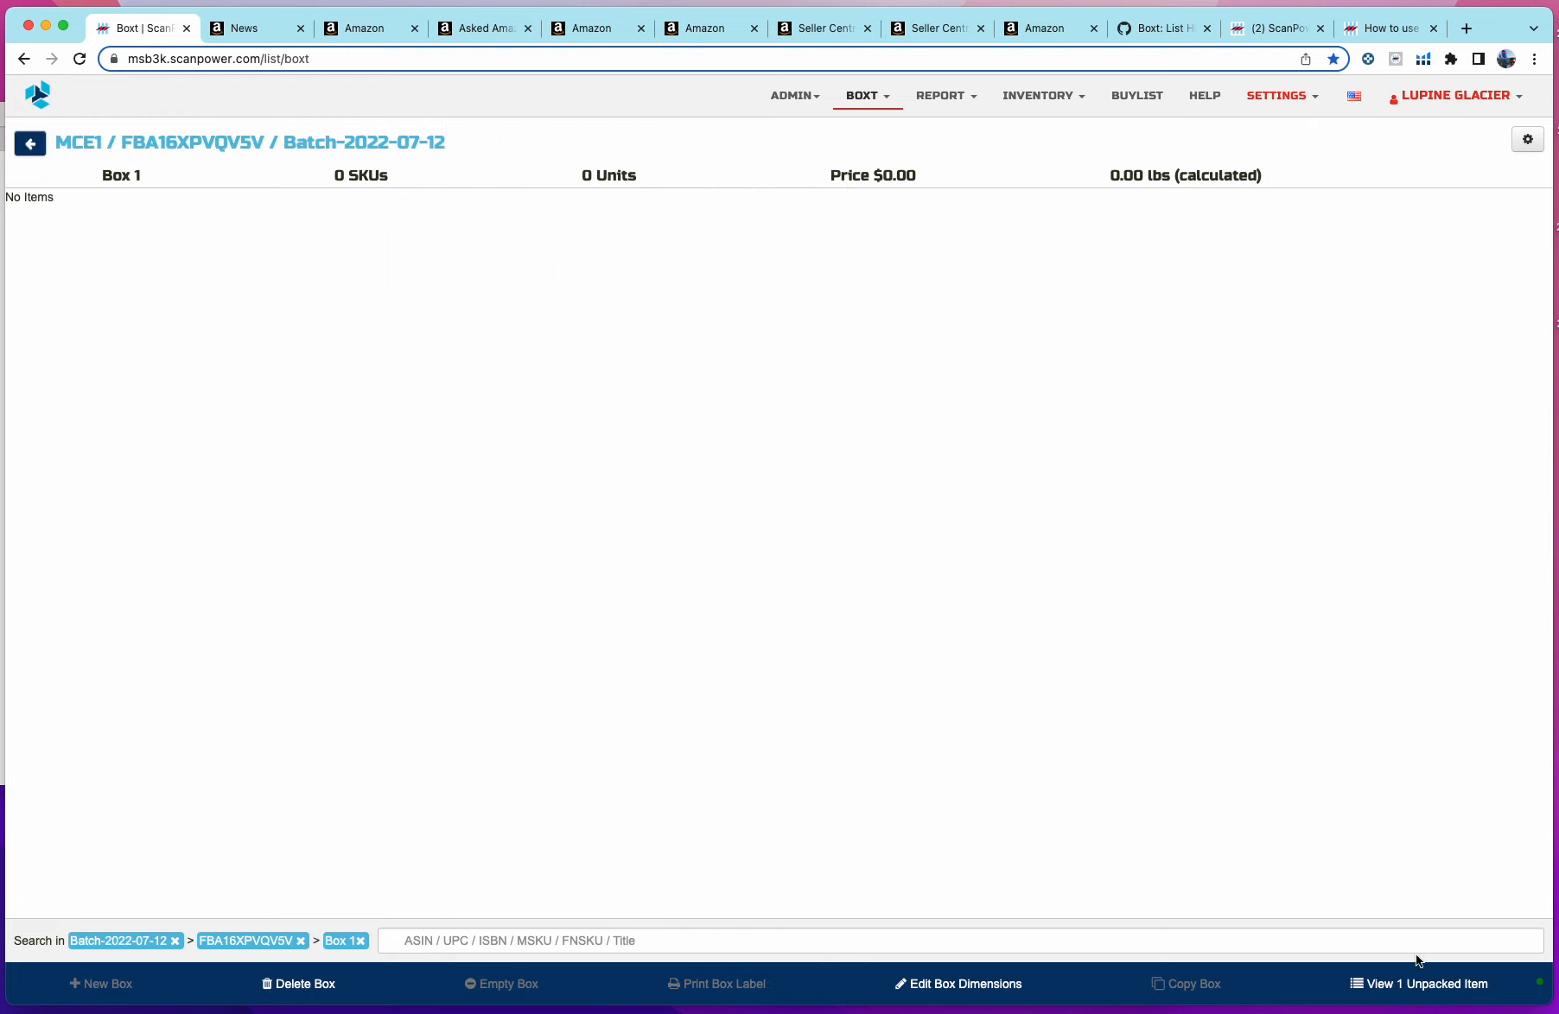
click(1421, 984)
click(1167, 243)
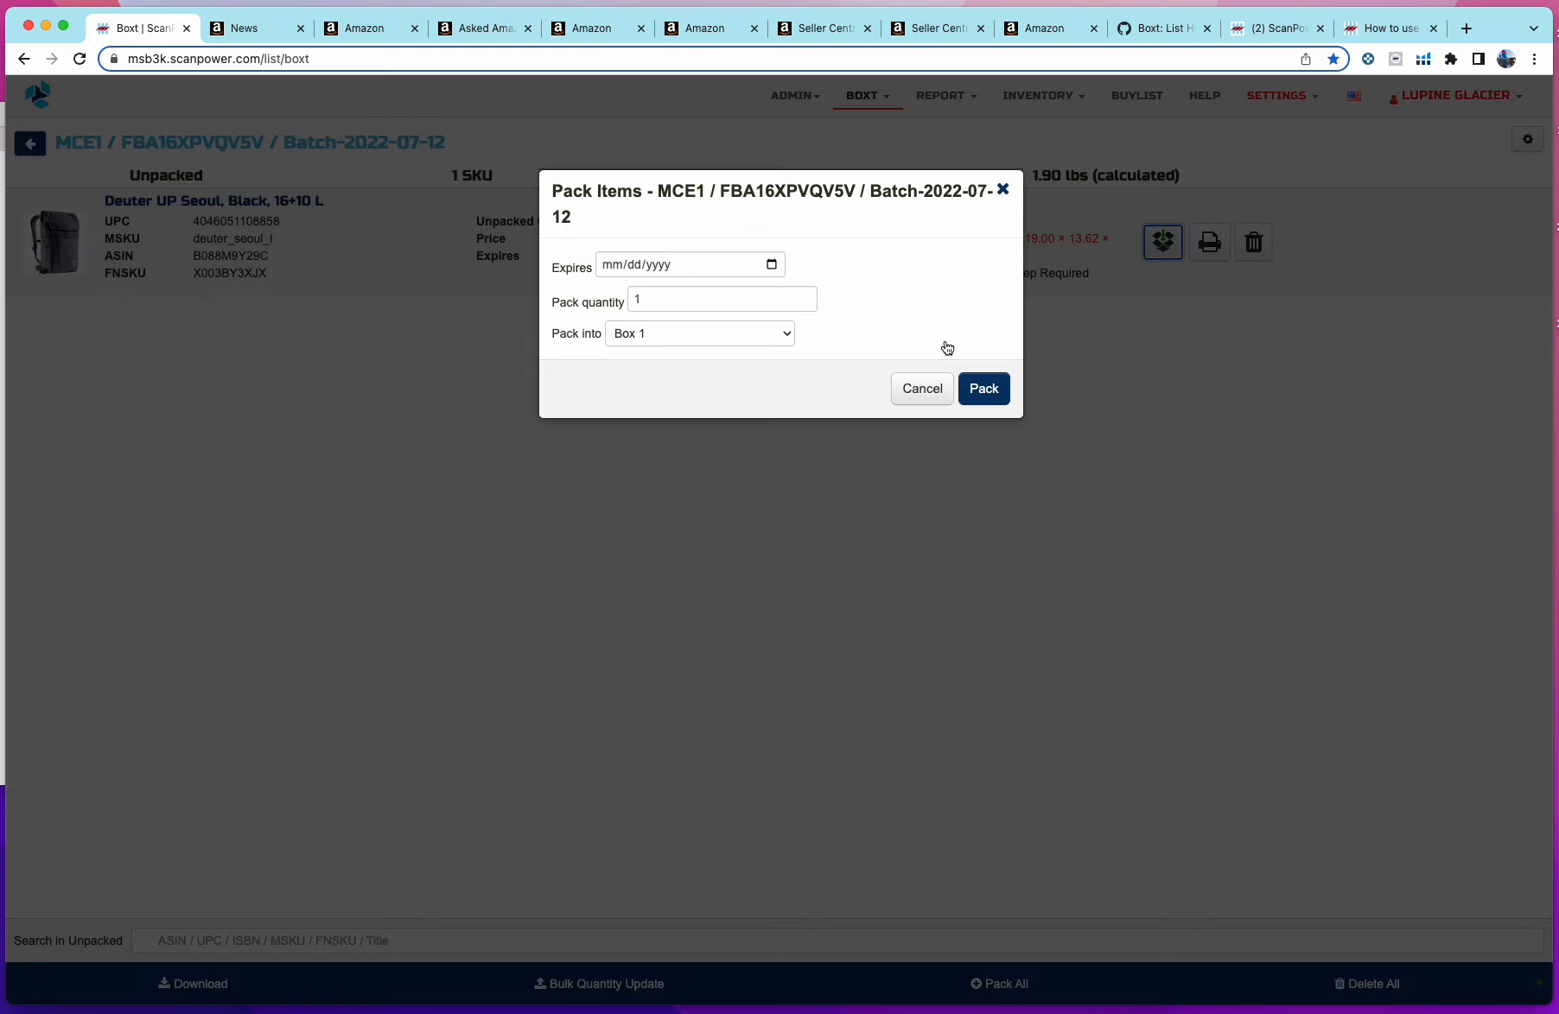
click(974, 391)
click(30, 144)
Check the contents of Box 1 in the IND9 shipment, then set its box weight to 3 lb and save
click(432, 281)
click(770, 291)
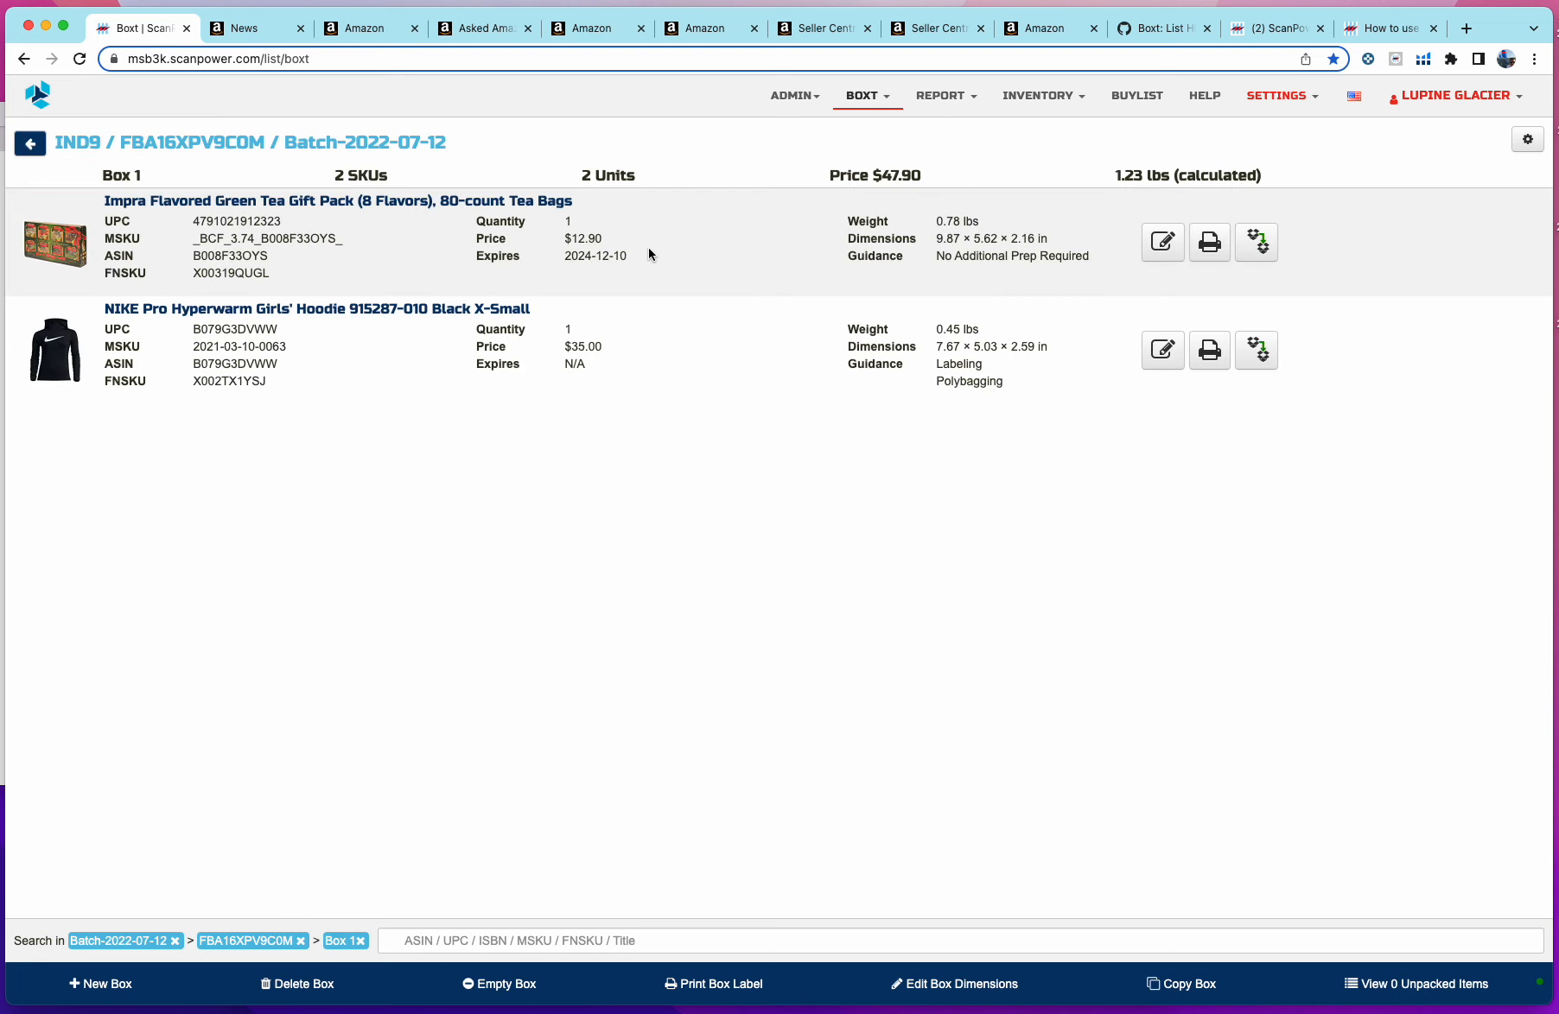
drag(648, 247, 562, 254)
click(954, 983)
click(1323, 195)
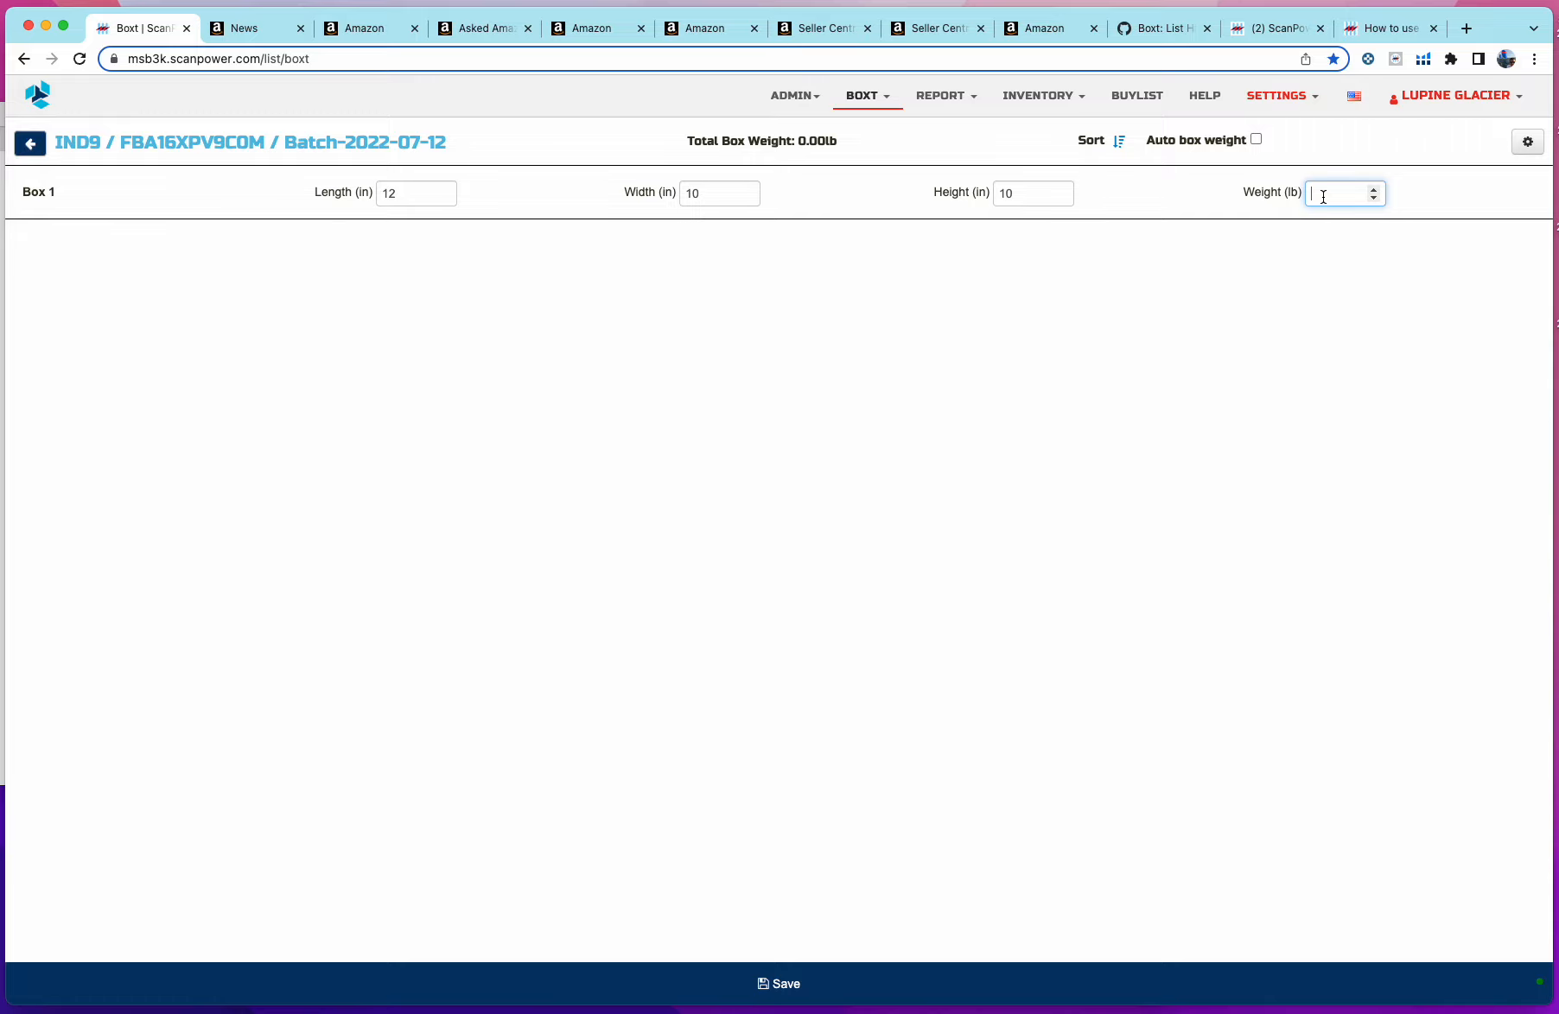
text(3)
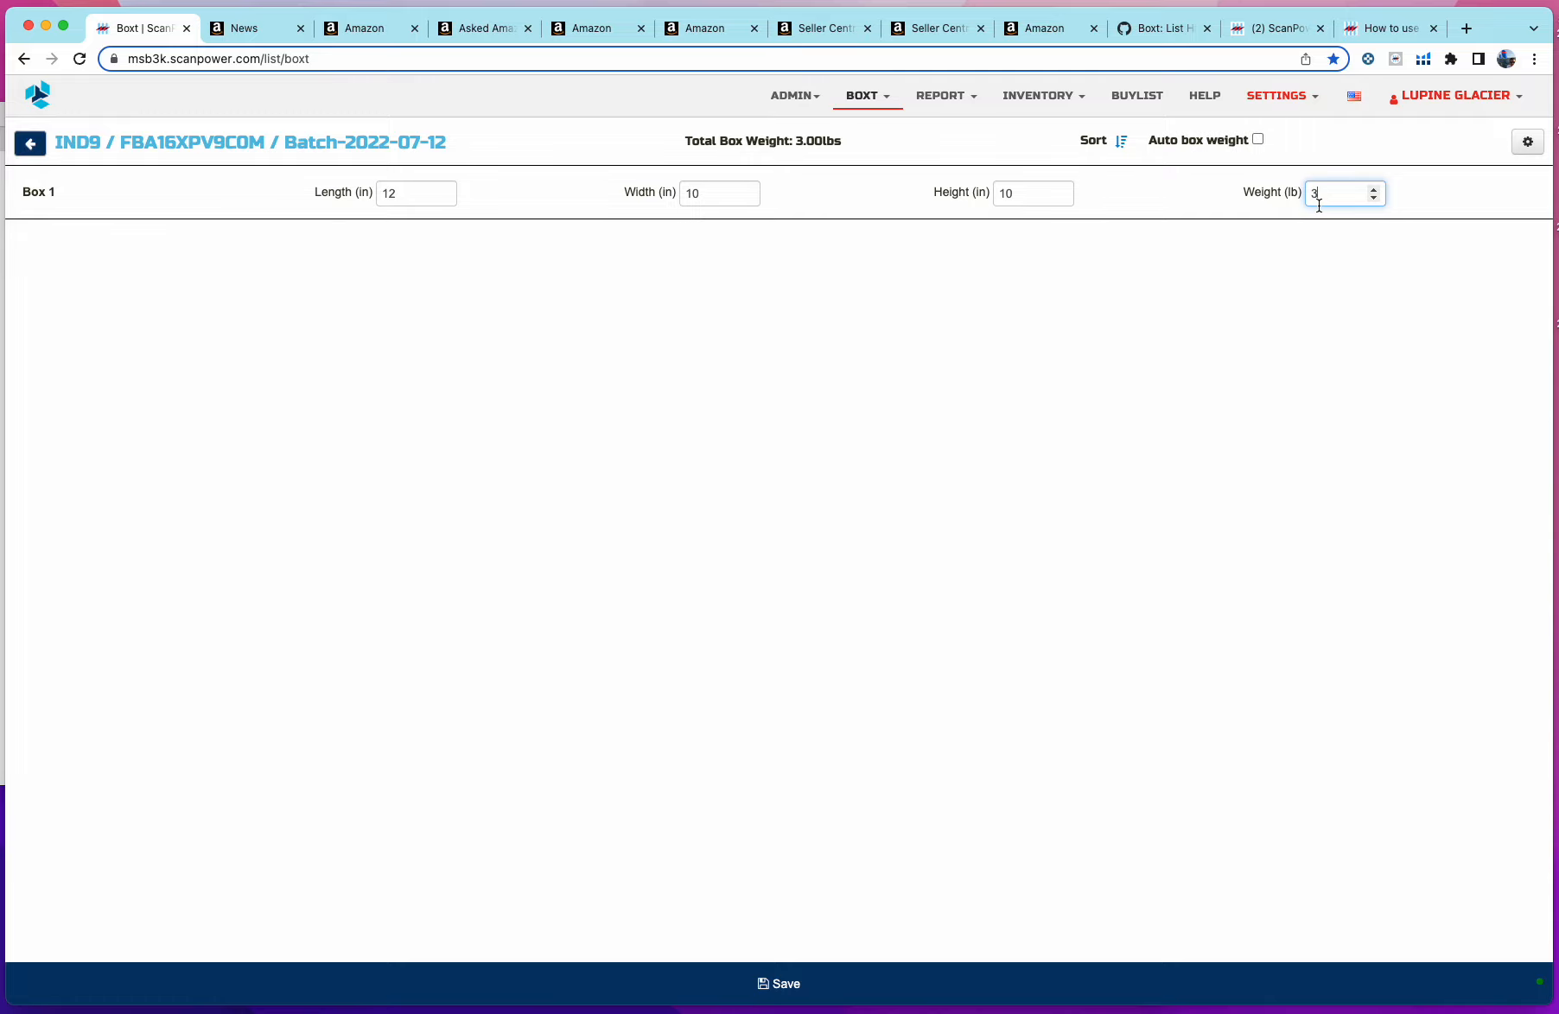
click(780, 983)
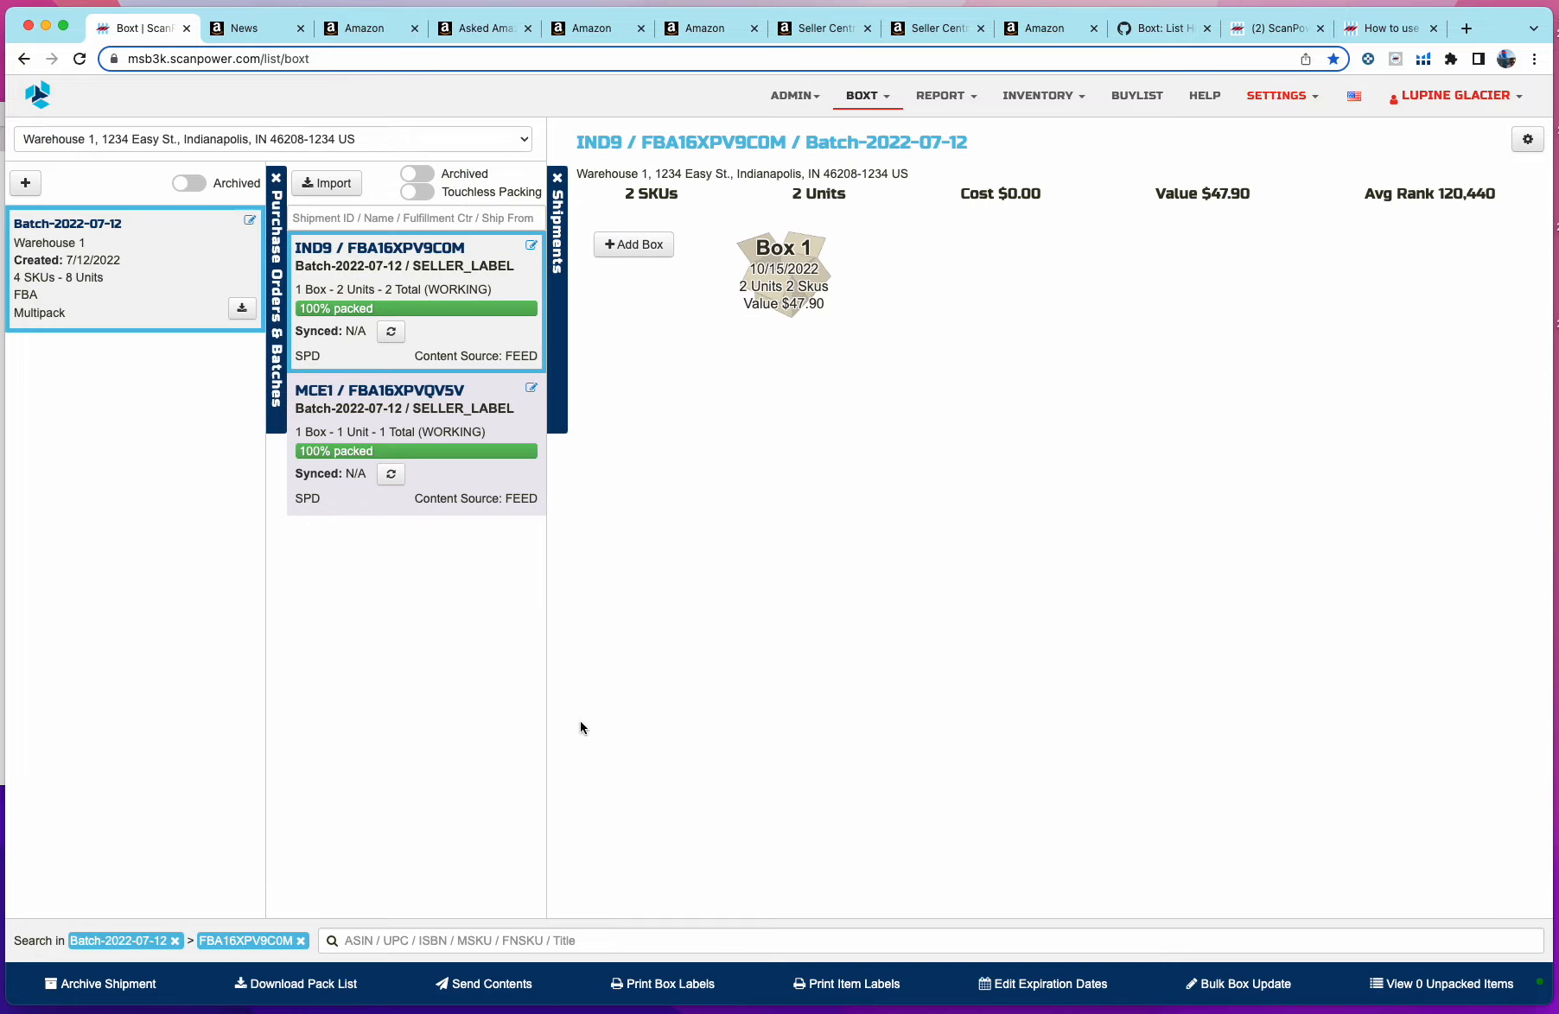
Send the IND9 shipment's SPD contents with Partnered shipping, including estimating and confirming the charges, and return to the batch list
click(540, 987)
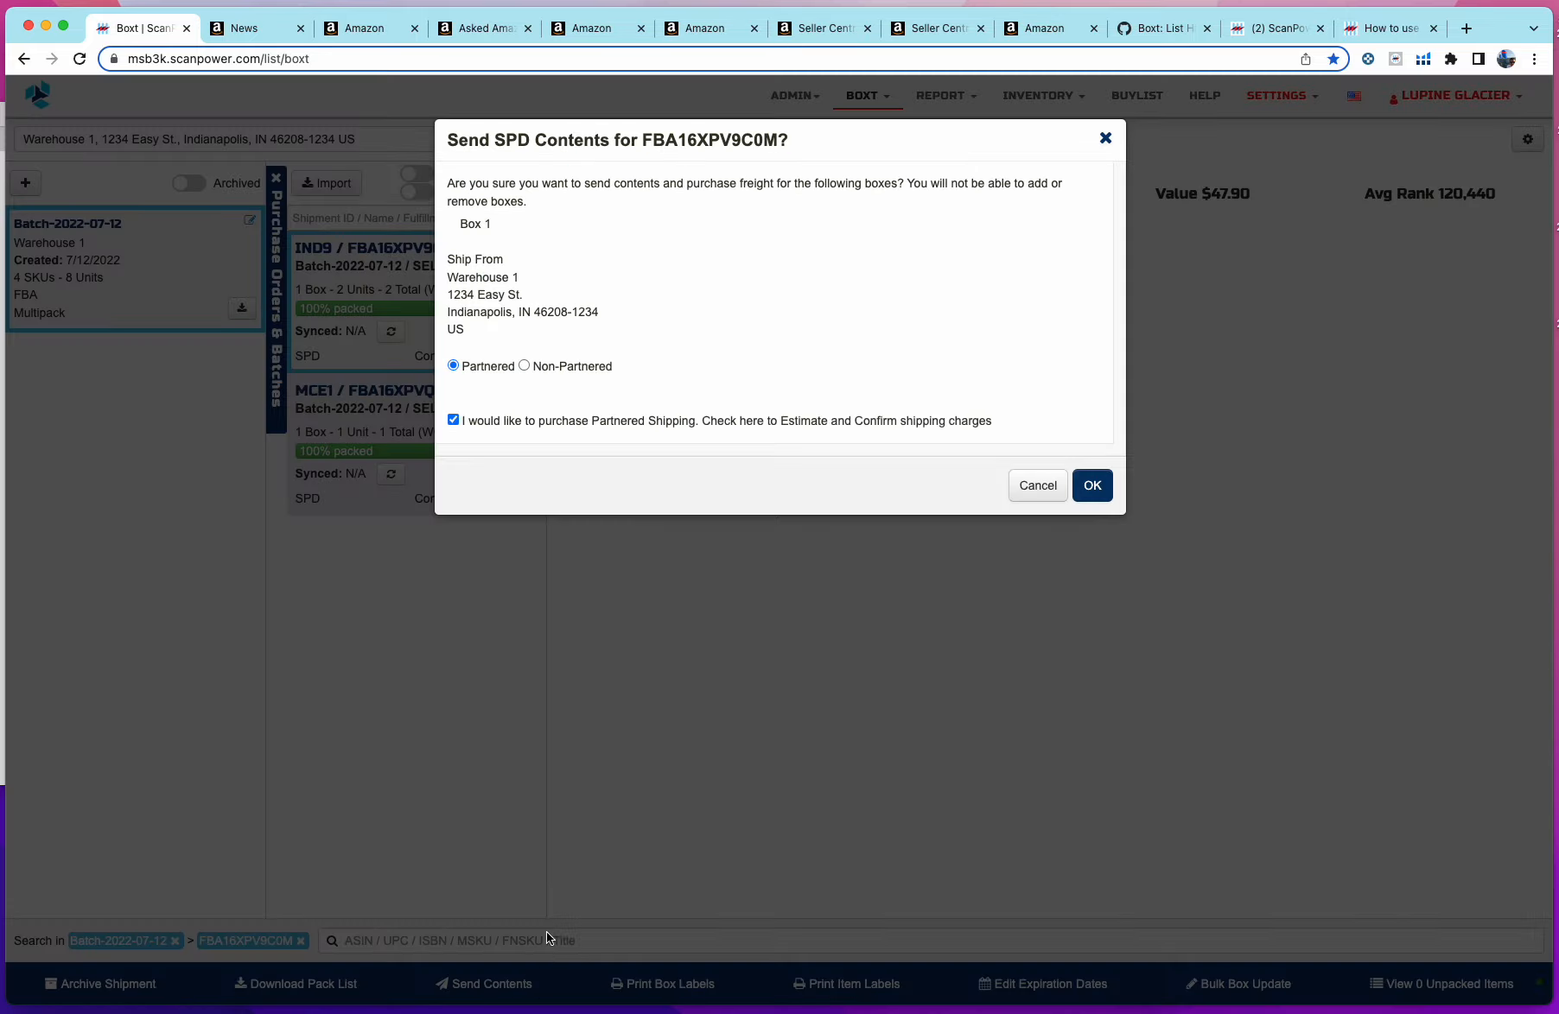
click(1099, 489)
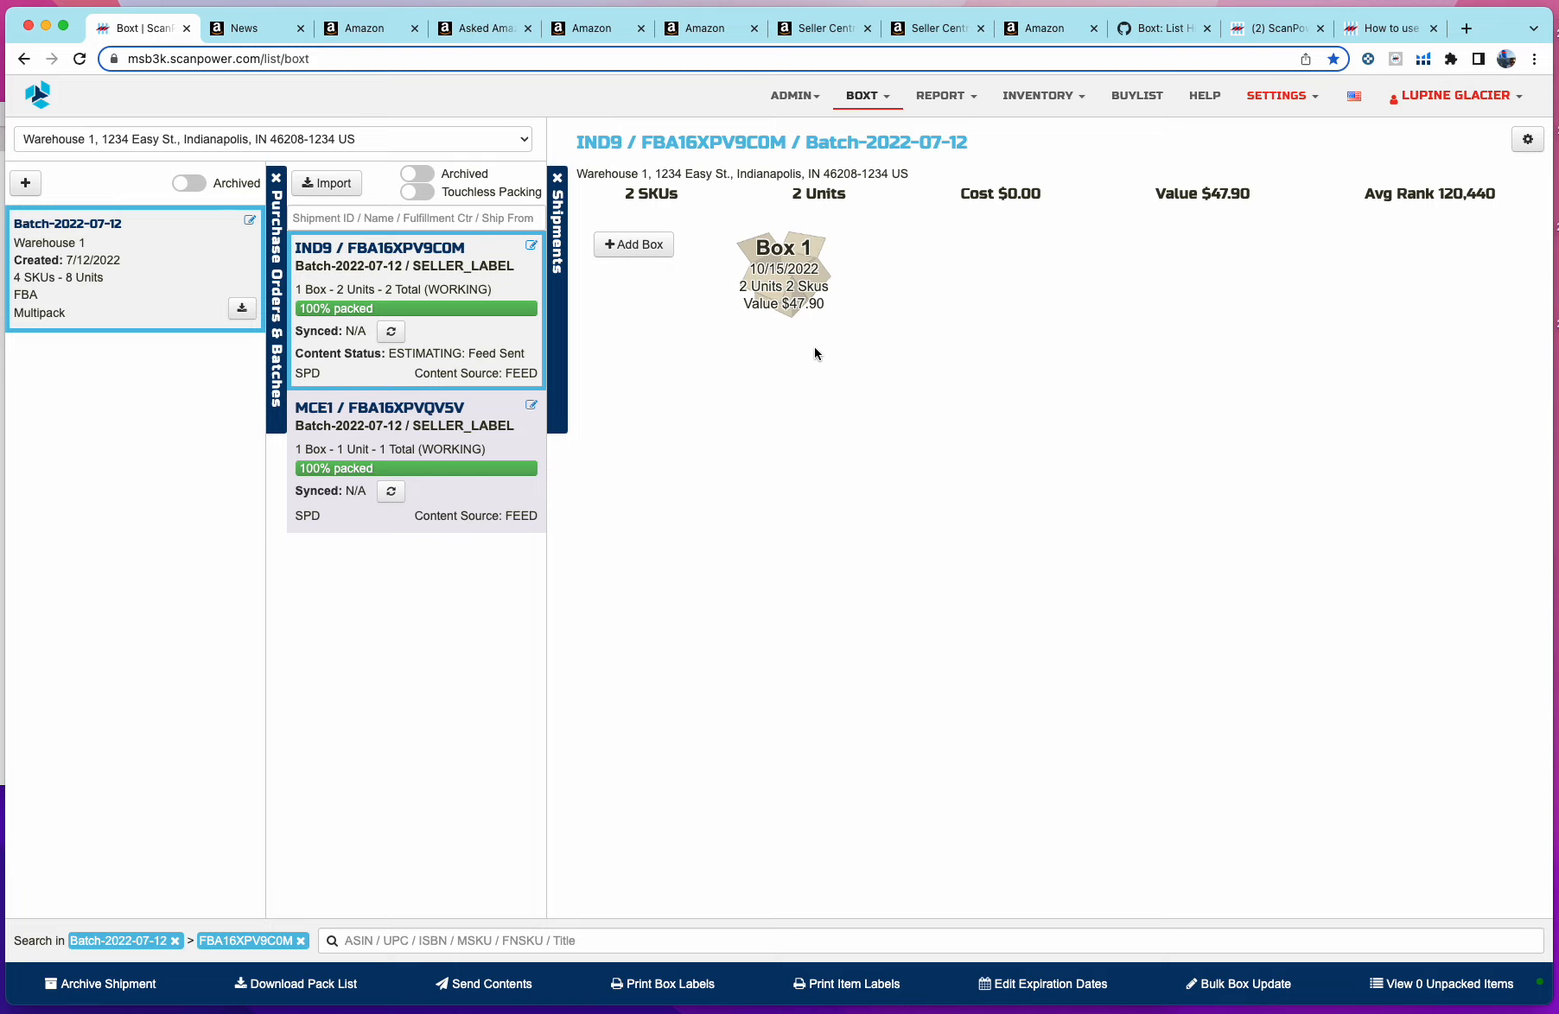
click(494, 337)
Print the shipping labels for Batch-2022-07-07's confirmed IND9 shipment, look through the label PDF, and close its shipping charges
click(110, 509)
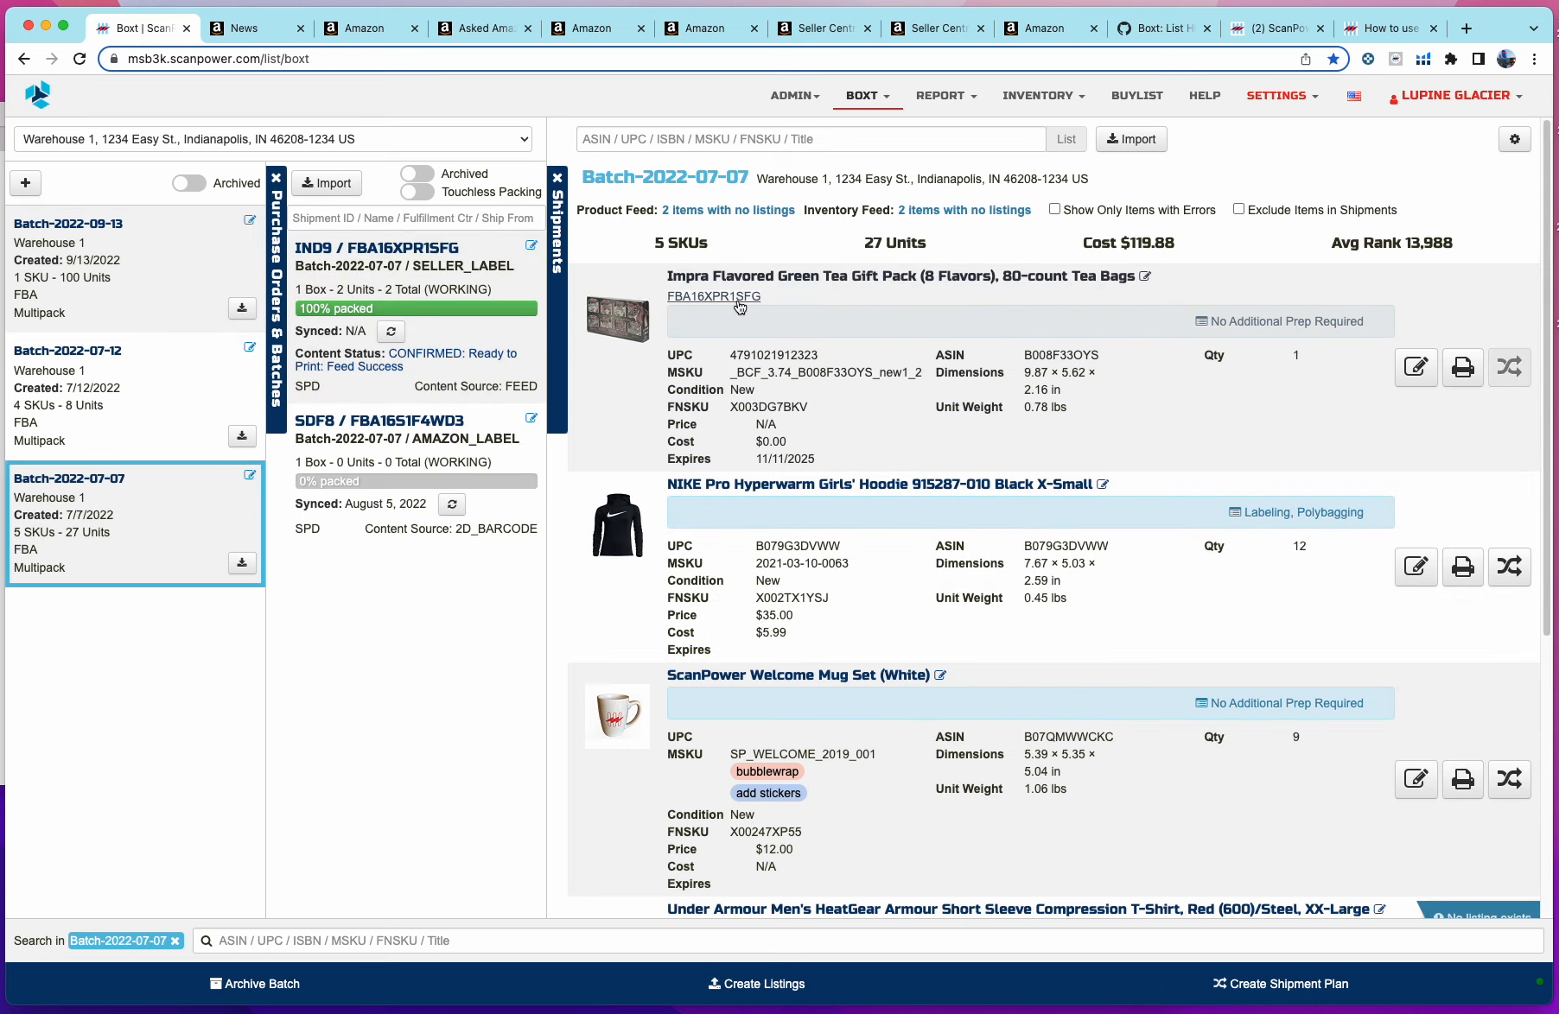
click(480, 337)
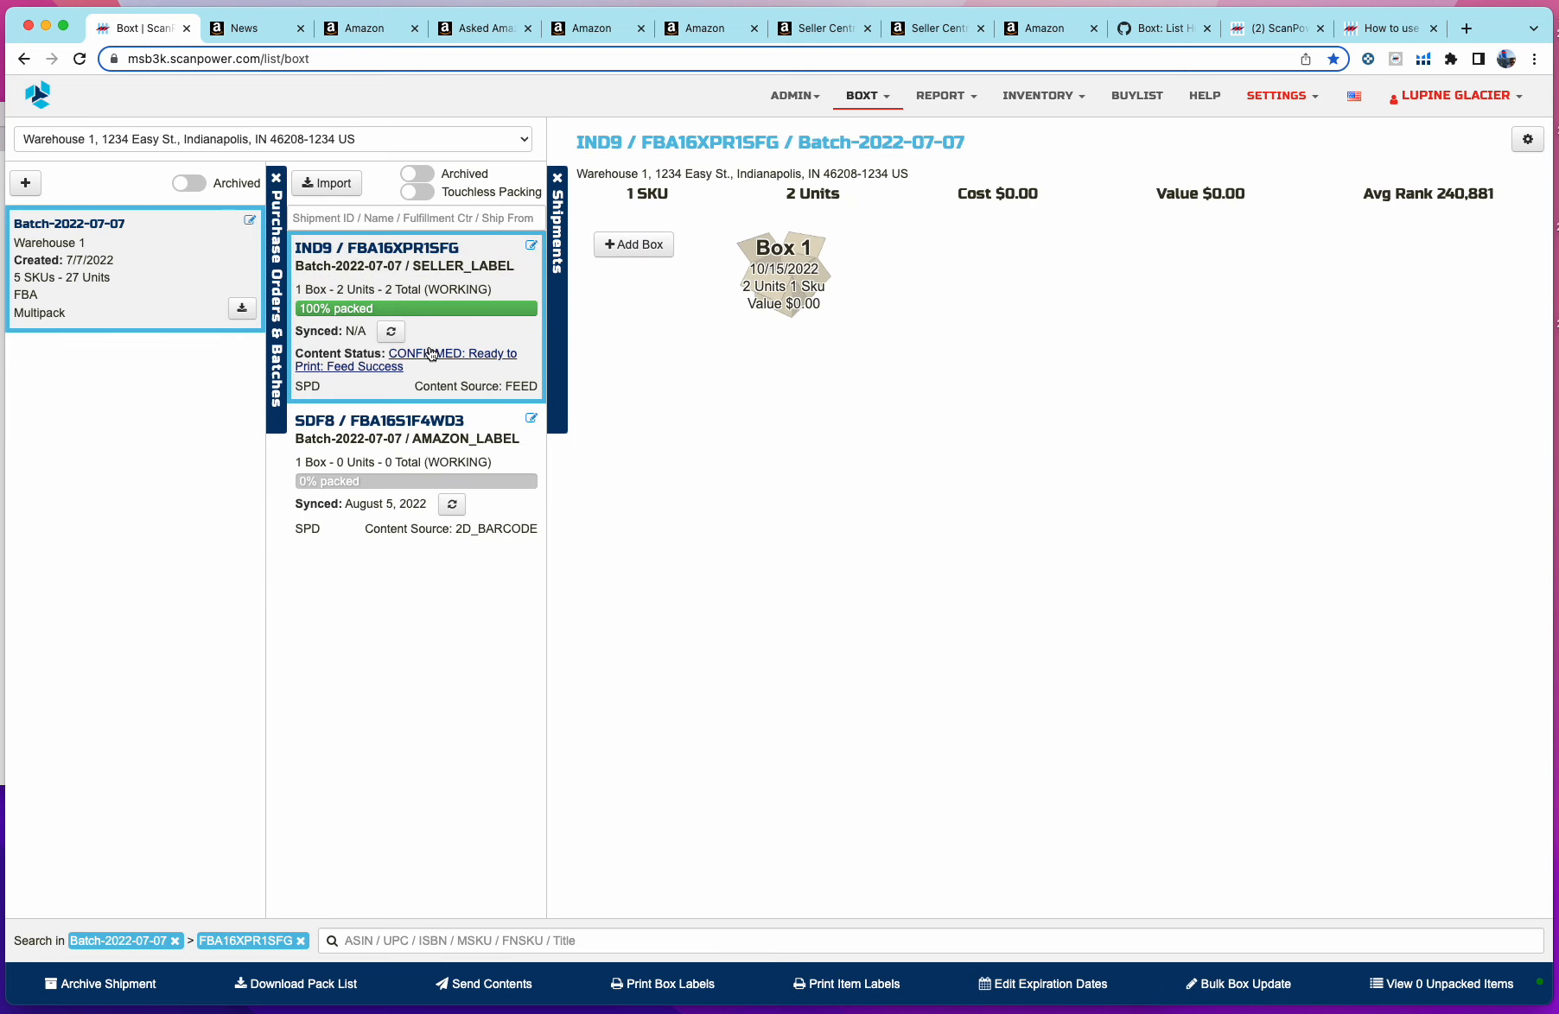
click(431, 355)
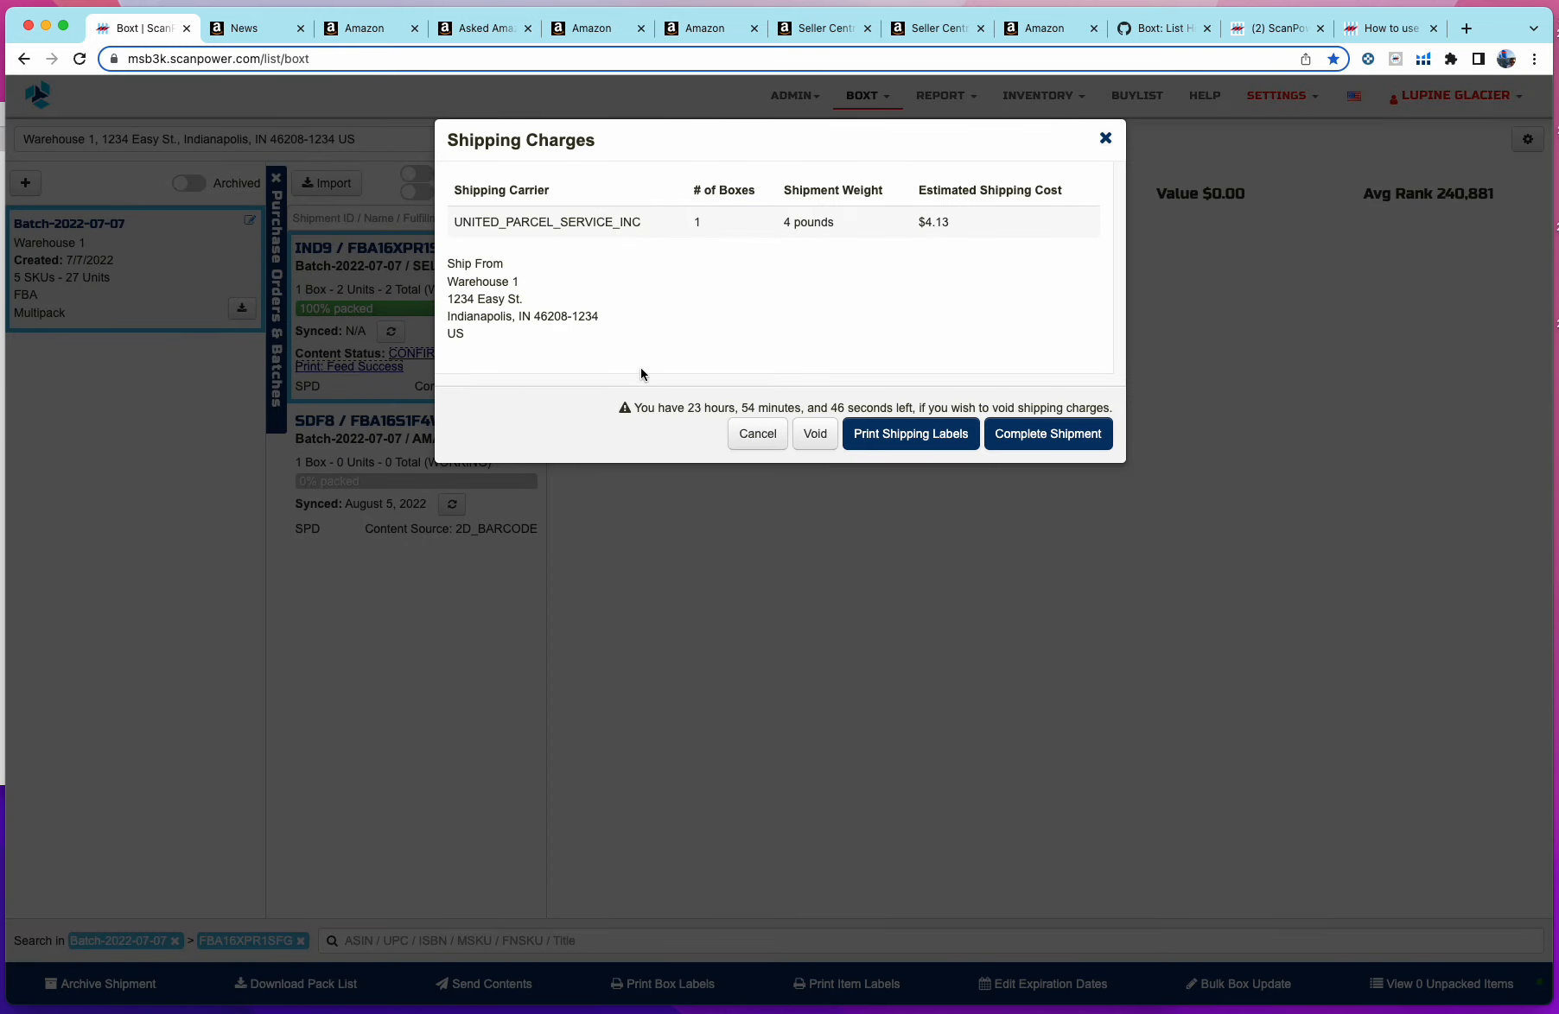
click(912, 443)
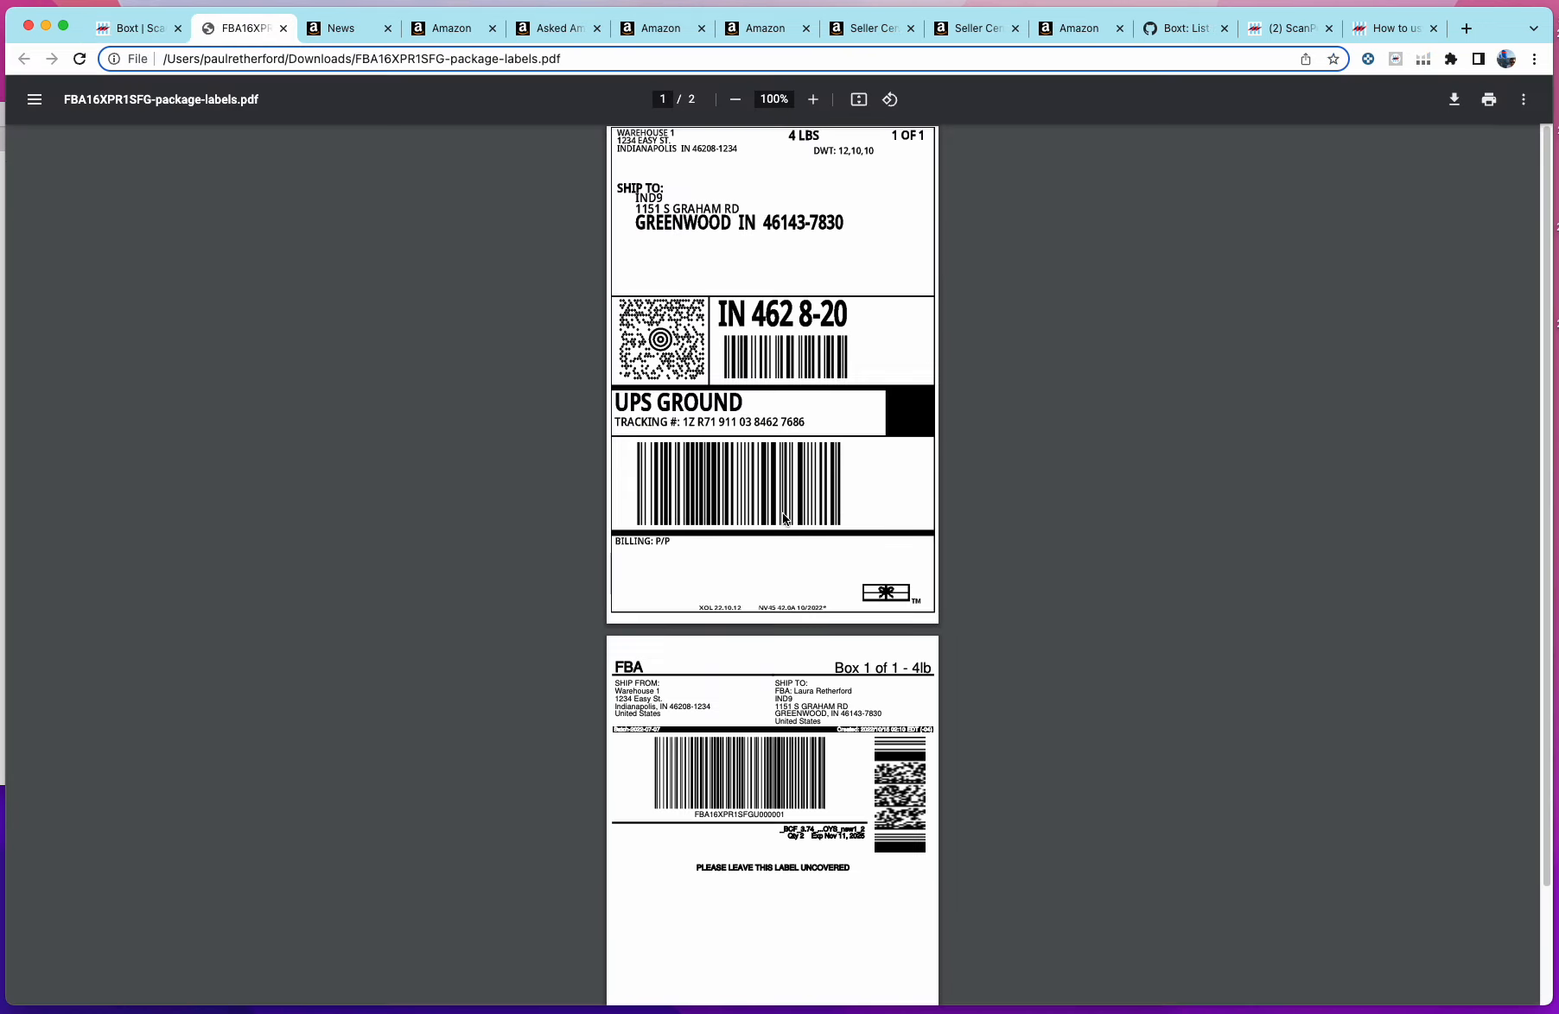
scroll(786, 518, down, 4)
scroll(788, 523, up, 4)
key(super+w)
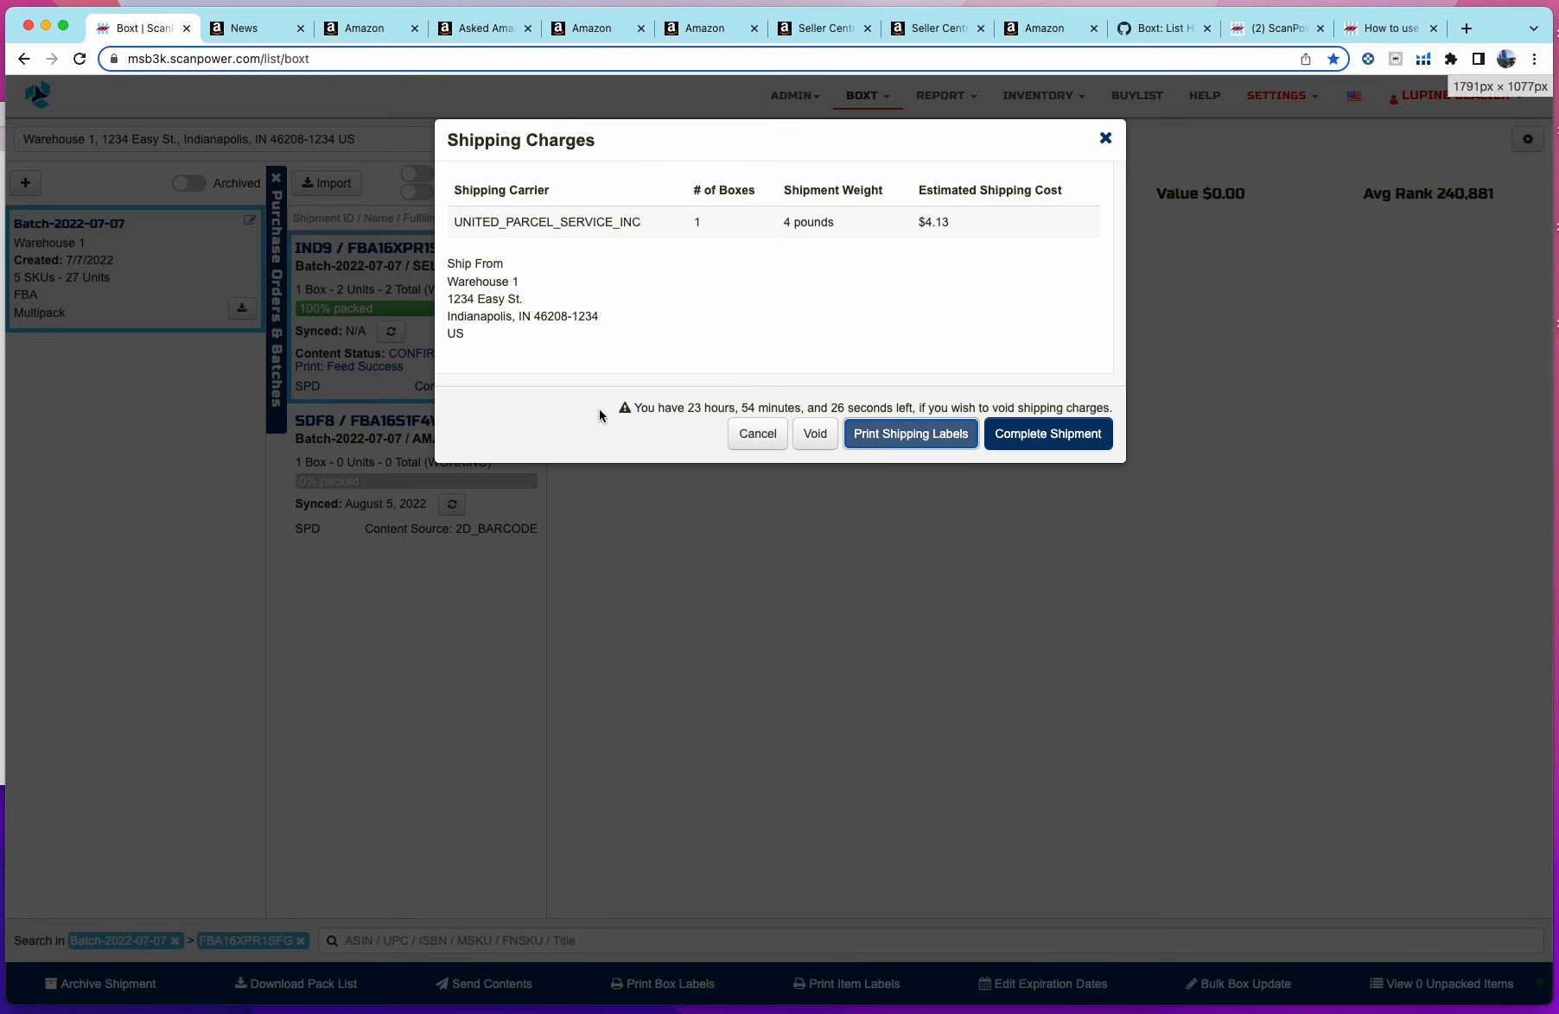
click(769, 439)
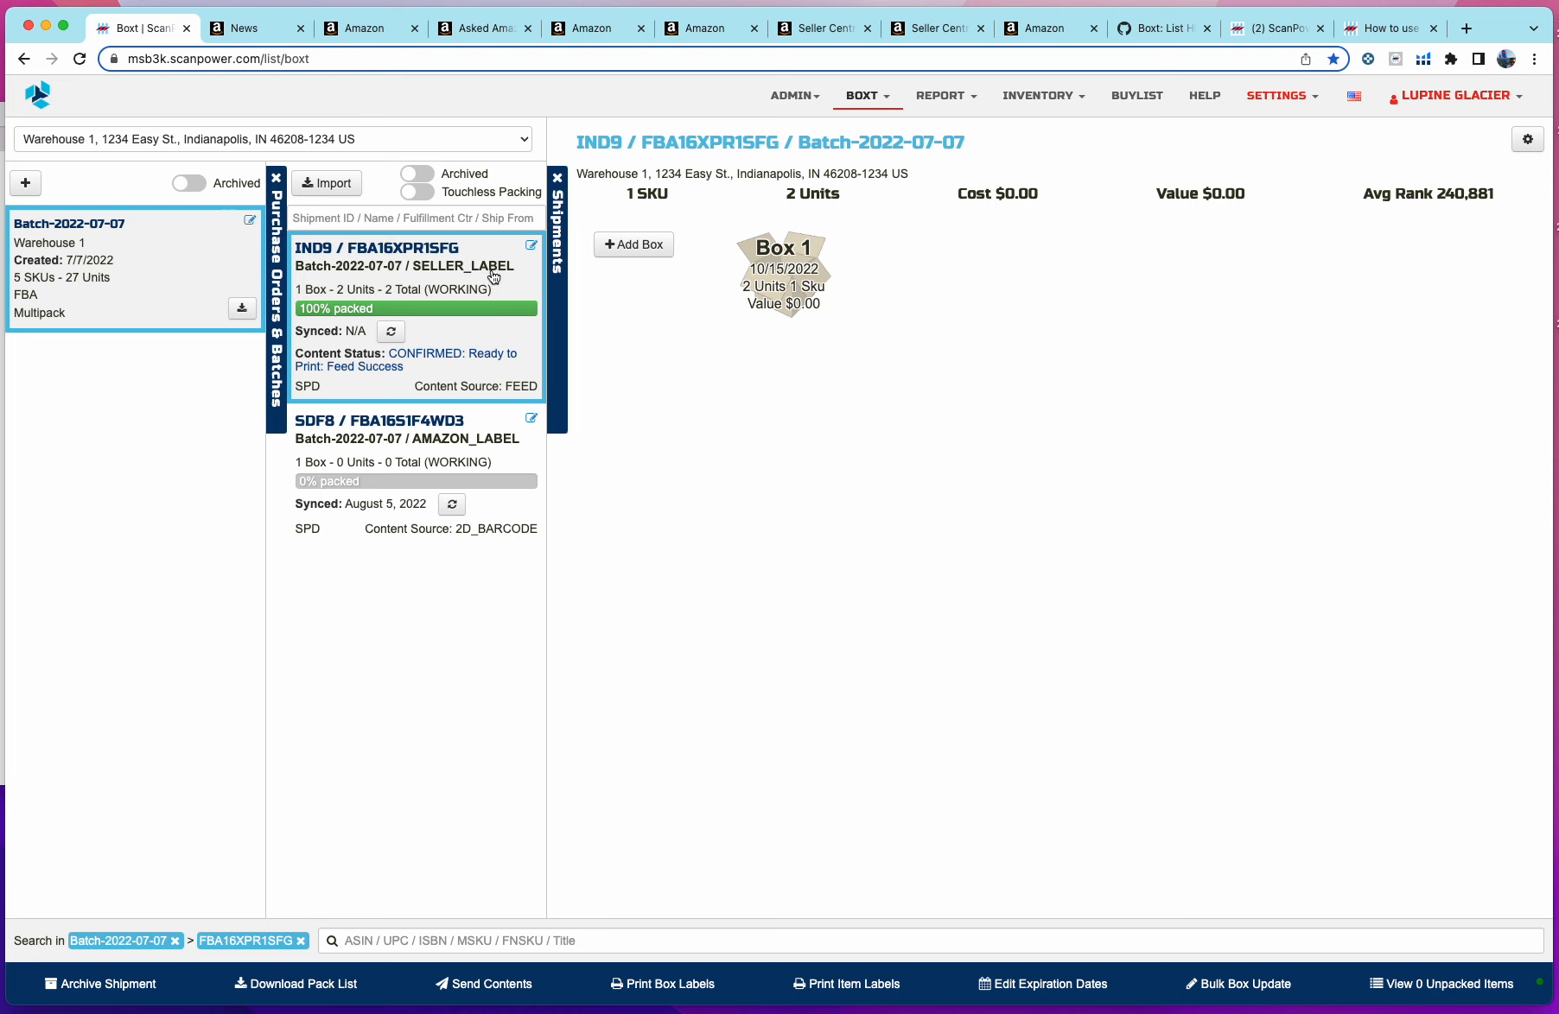
Print the shipping labels for Batch-2022-07-12's confirmed IND9 shipment and open the downloaded package-labels PDF
click(243, 266)
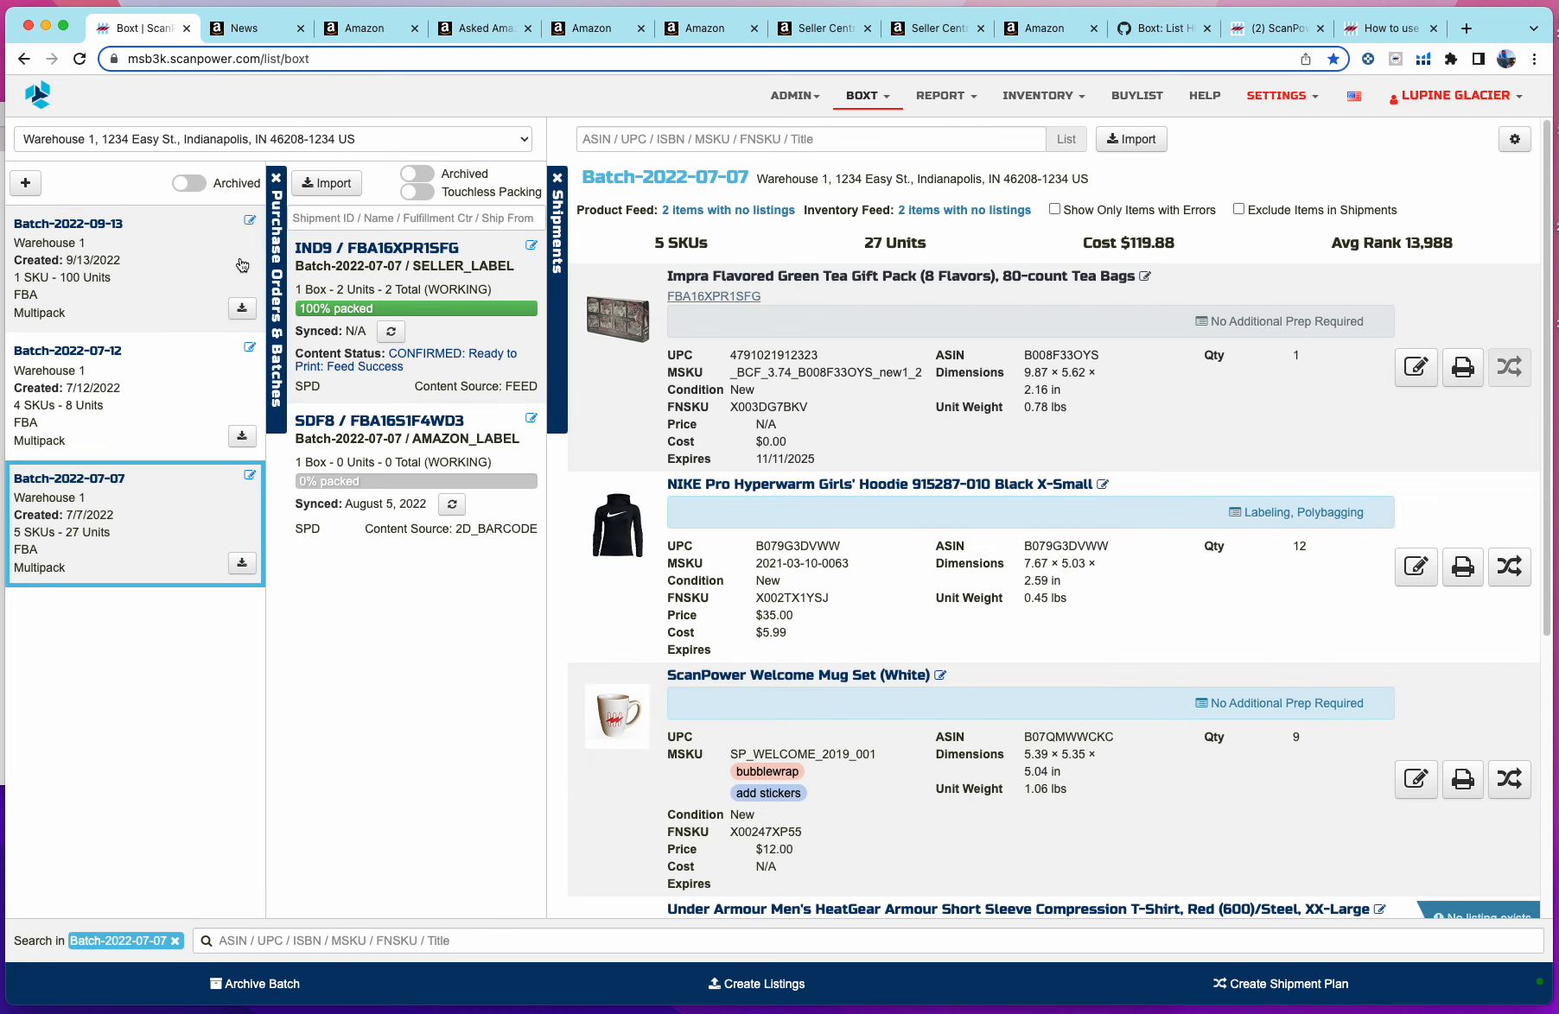
click(108, 408)
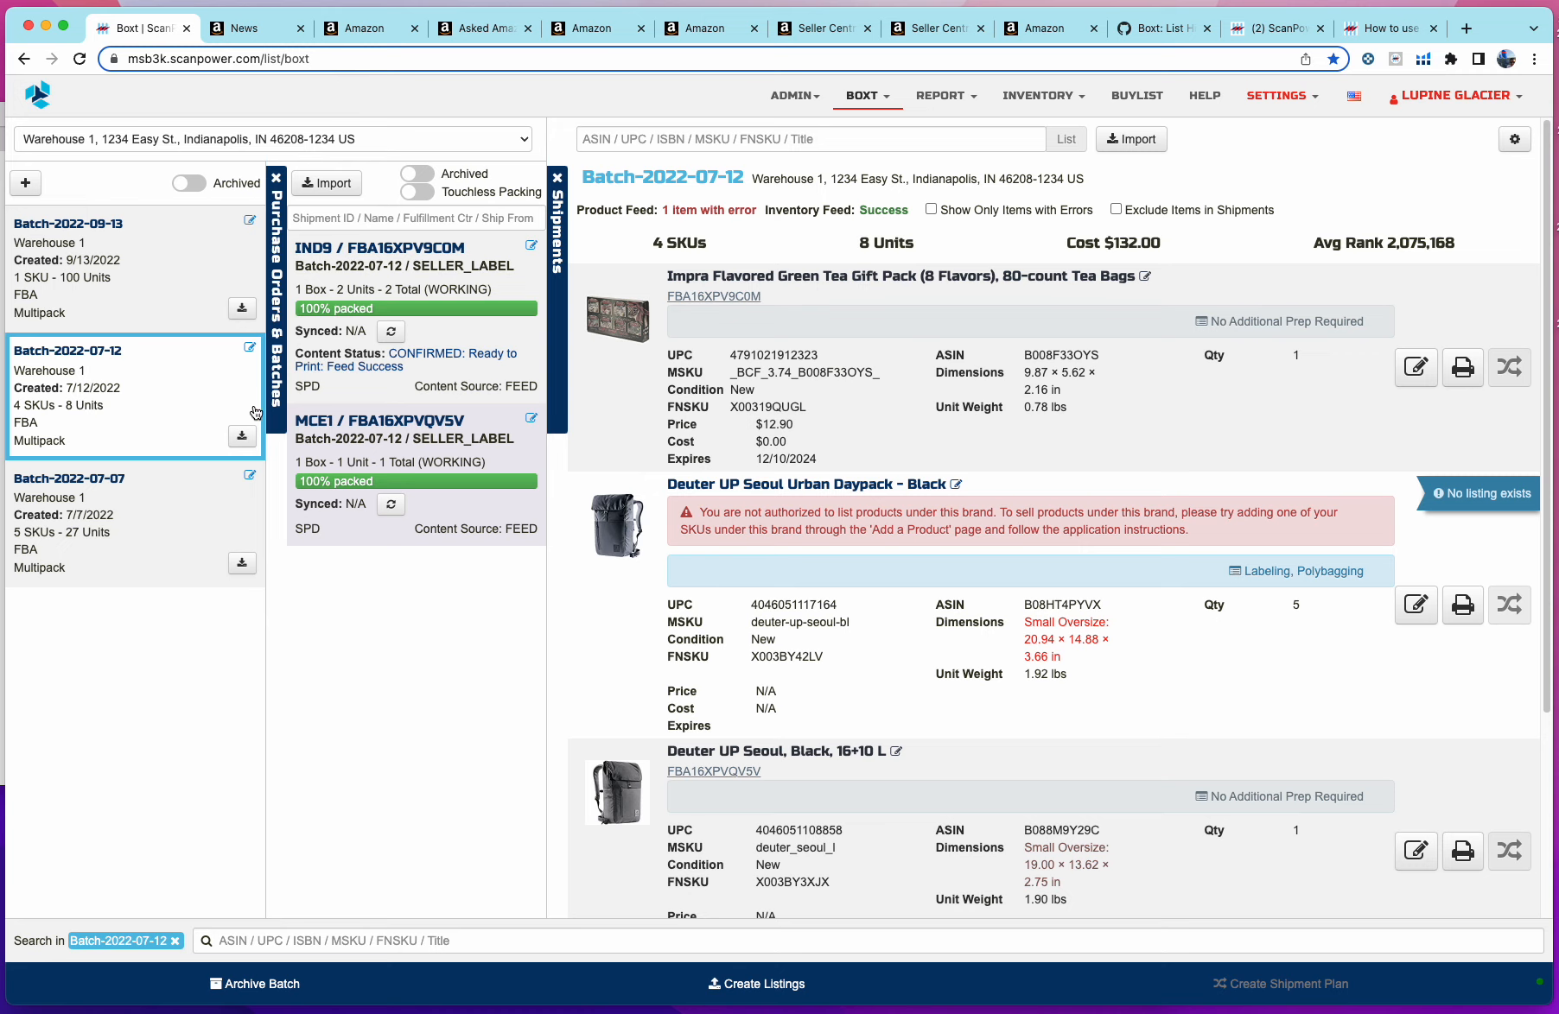
click(420, 361)
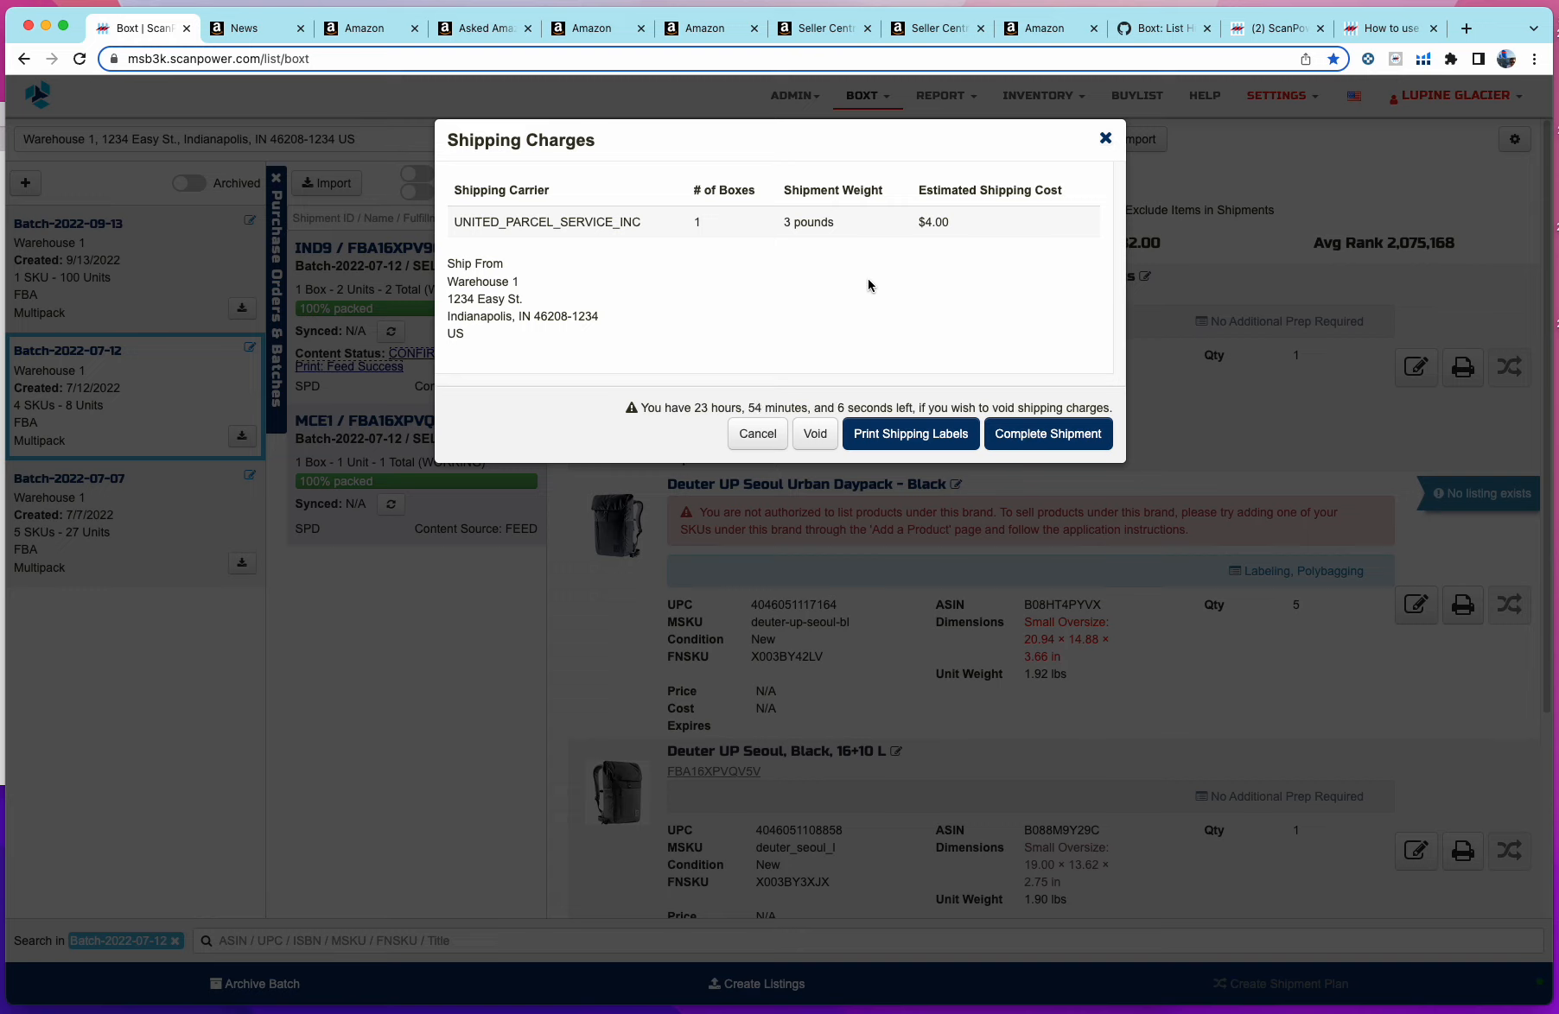
click(909, 442)
click(71, 999)
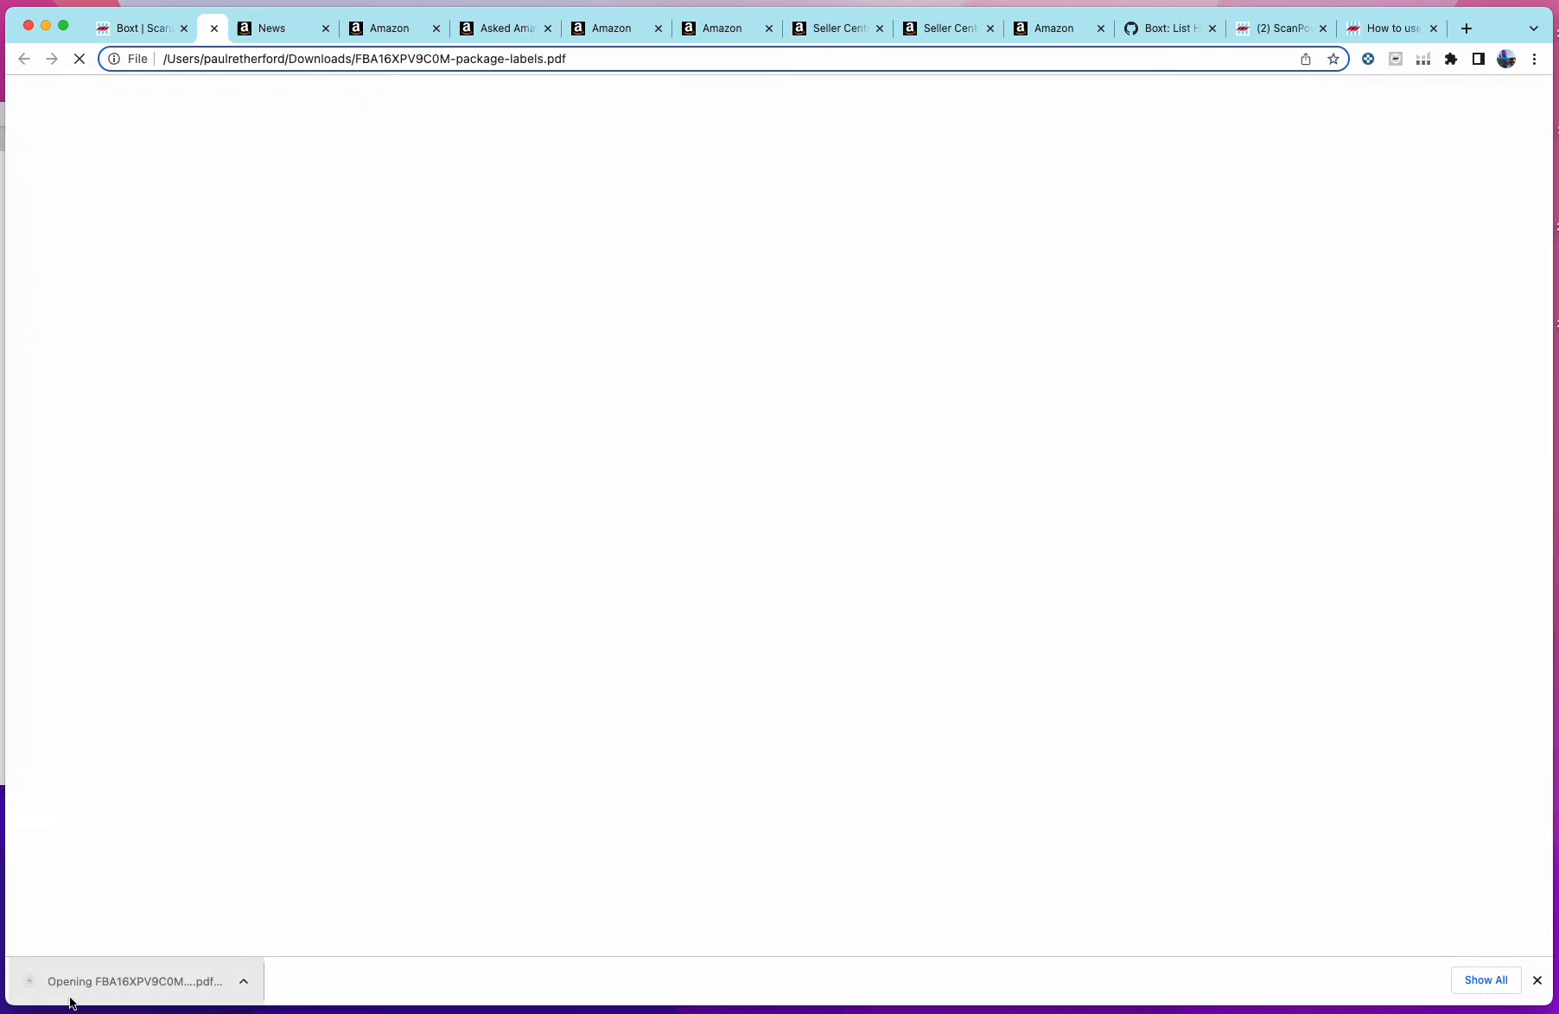